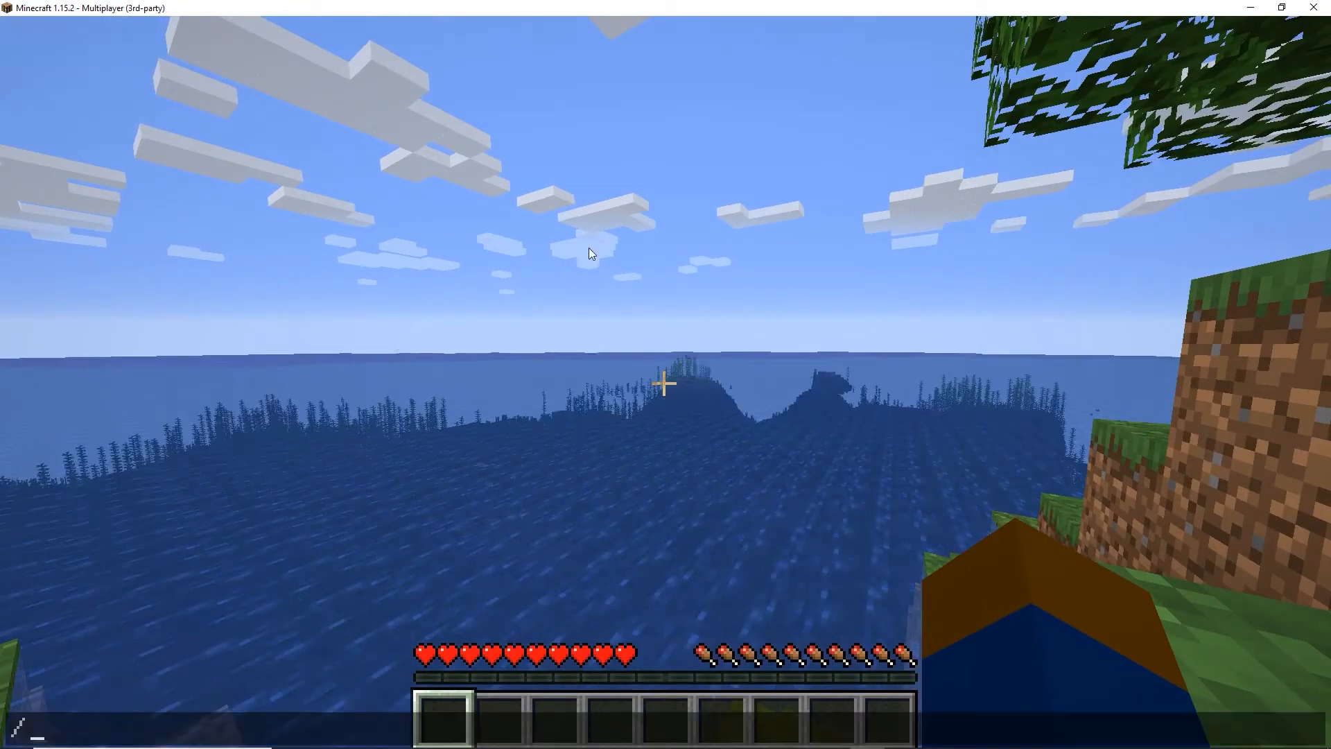
Step: Switch to Creative with /gamemode creative and fly up above the island
text(crea)
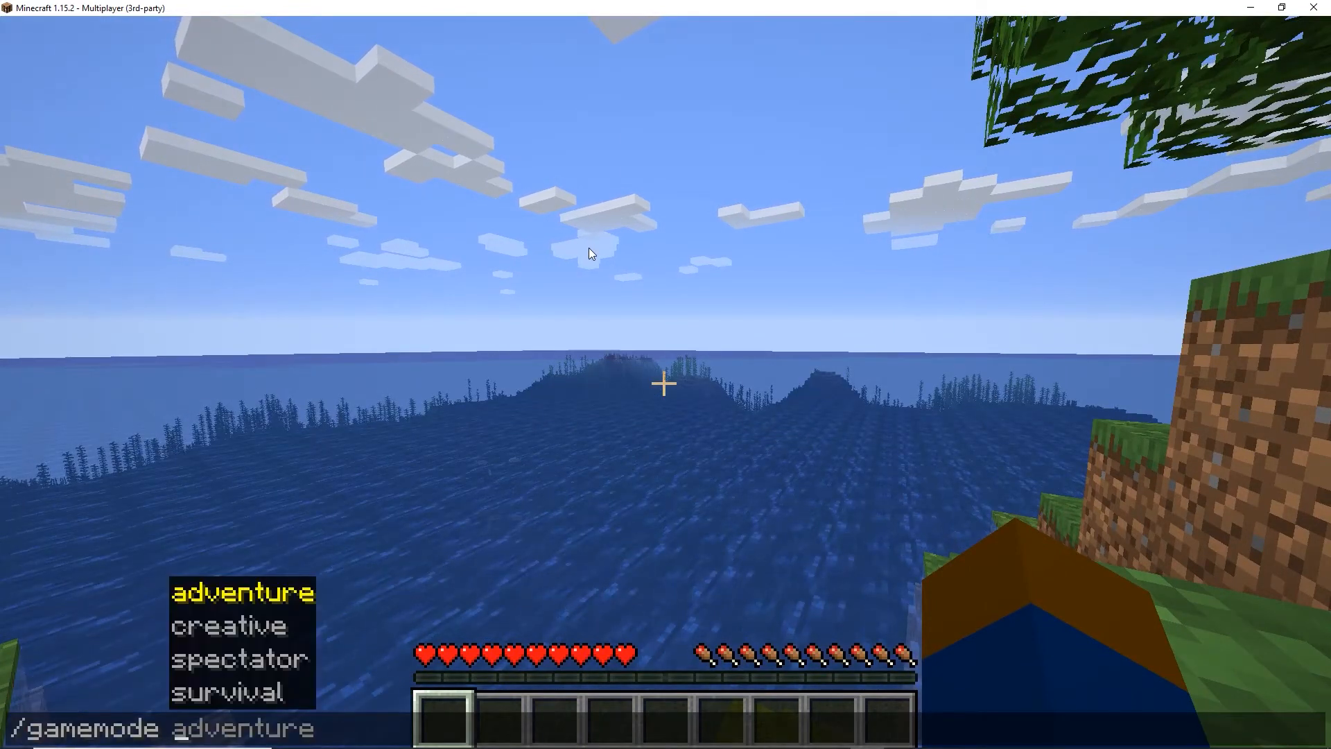
key(Tab)
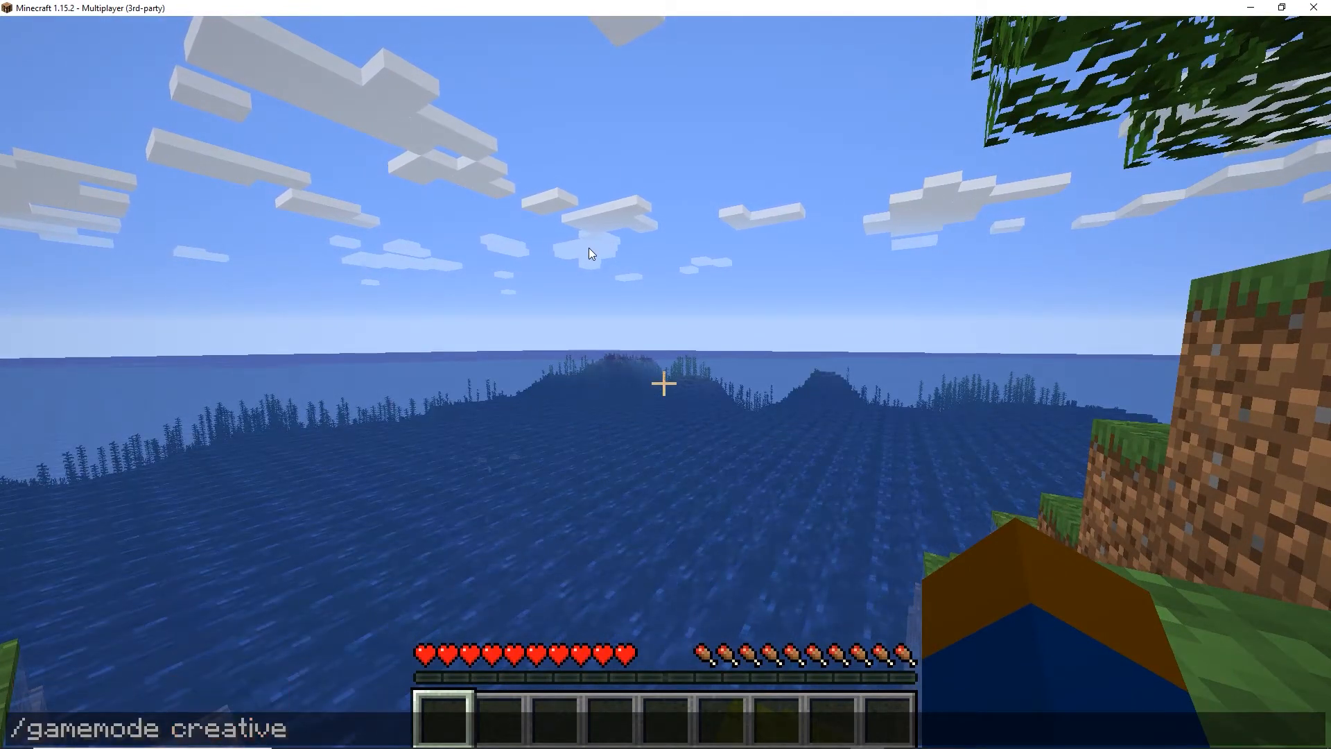
key(Return)
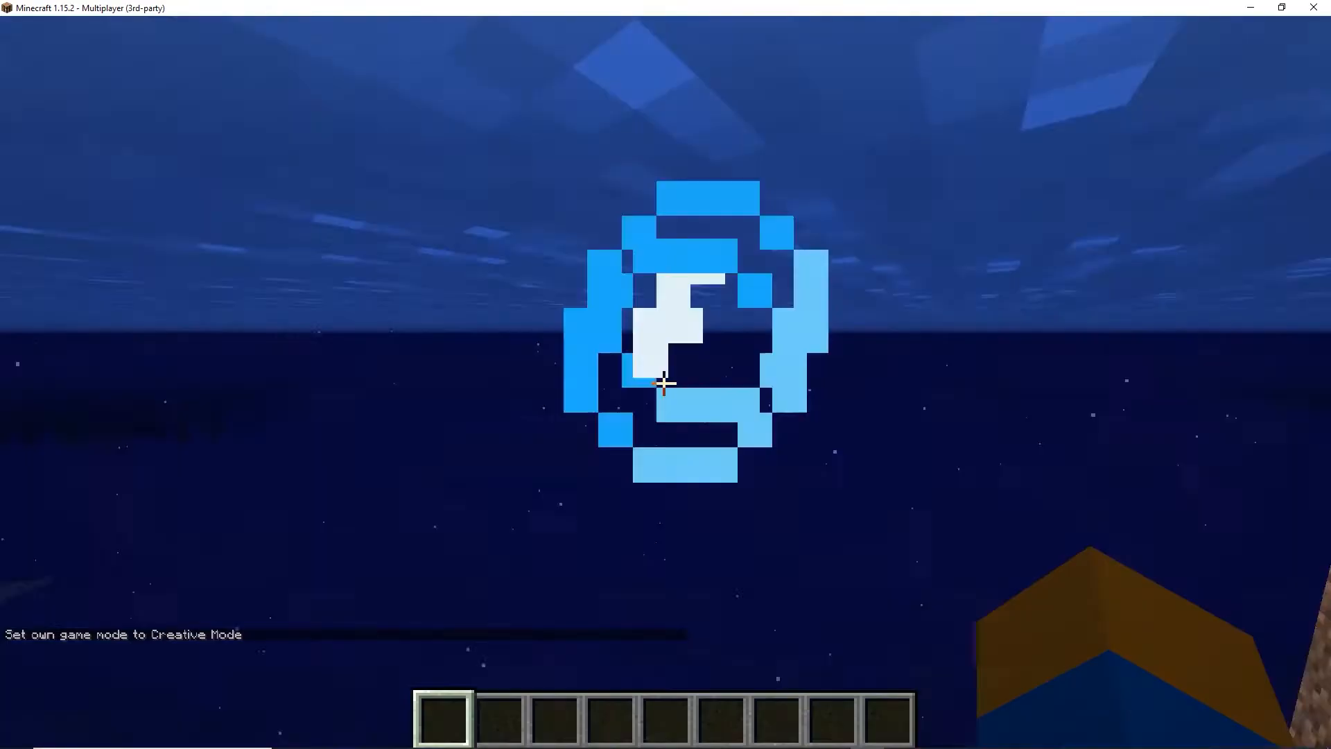
key(space)
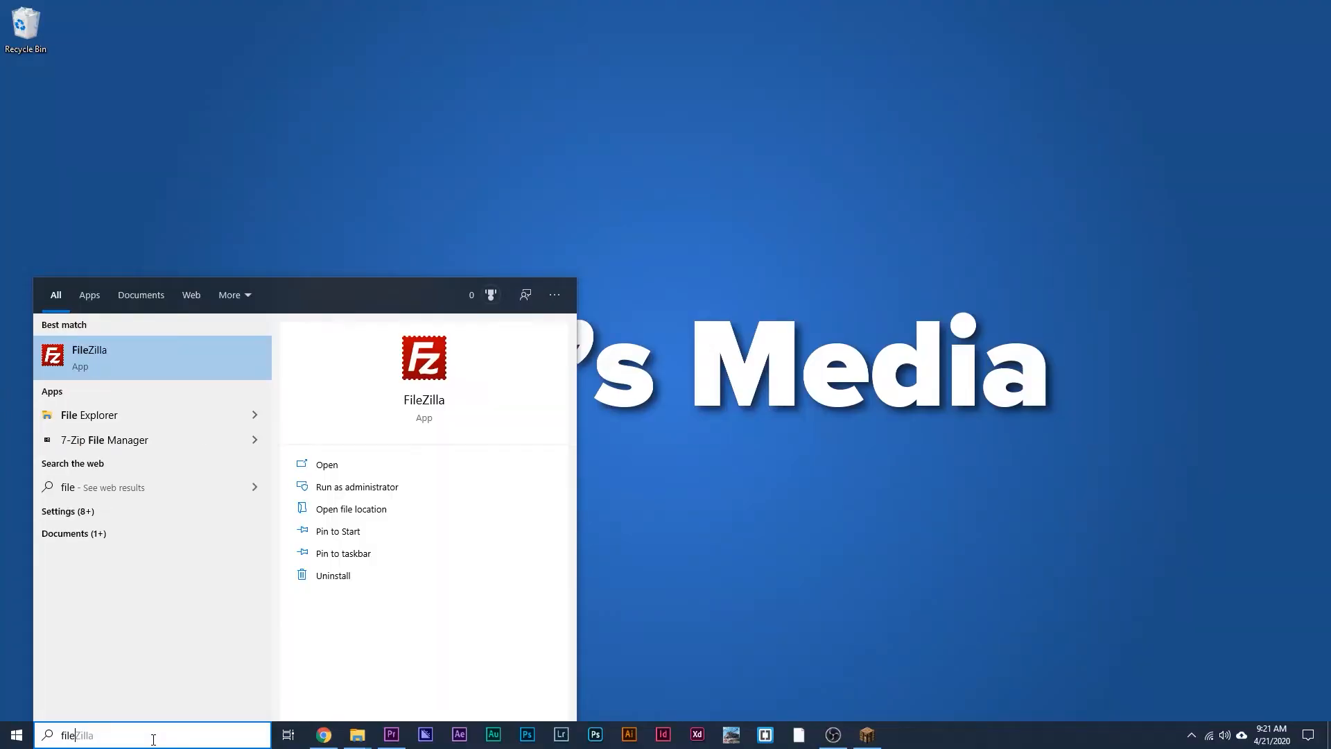
Step: Launch FileZilla from the Windows search results
key(Return)
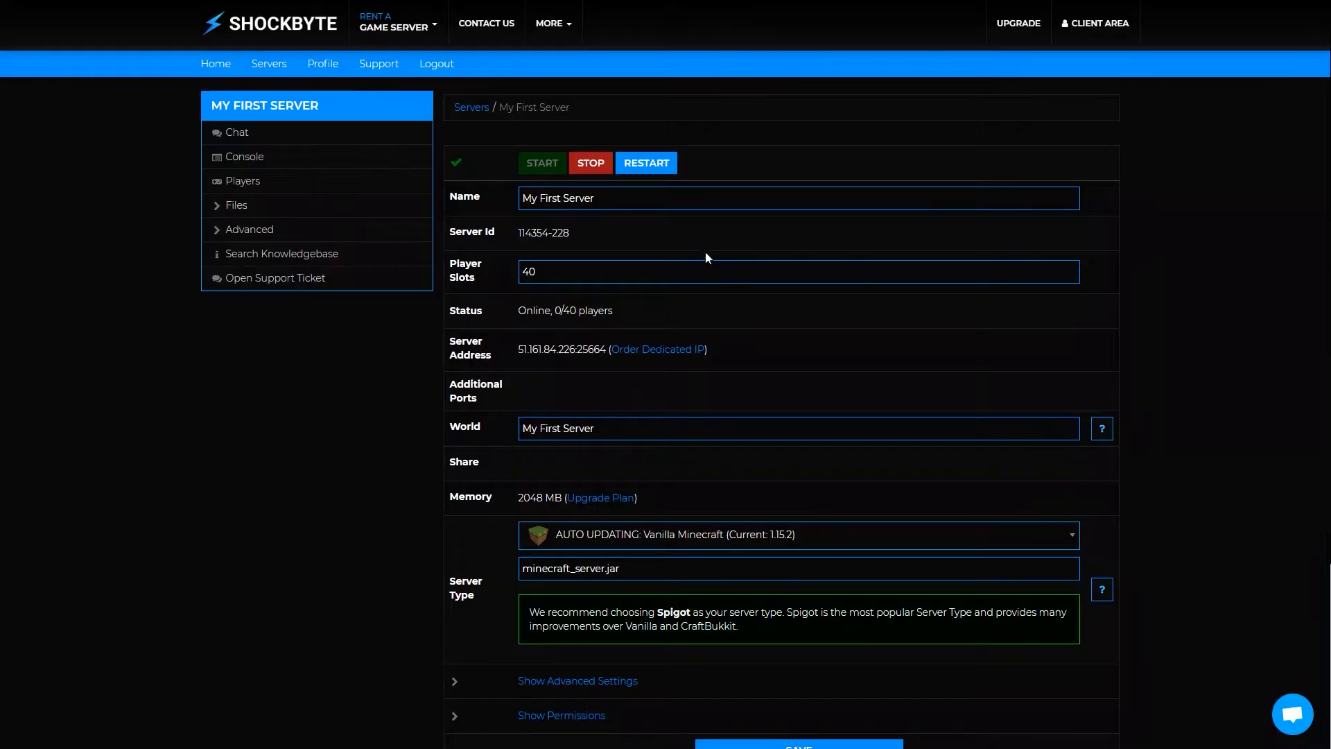
Step: Go to Files > FTP File Access to show the server's FTP address and port
click(269, 210)
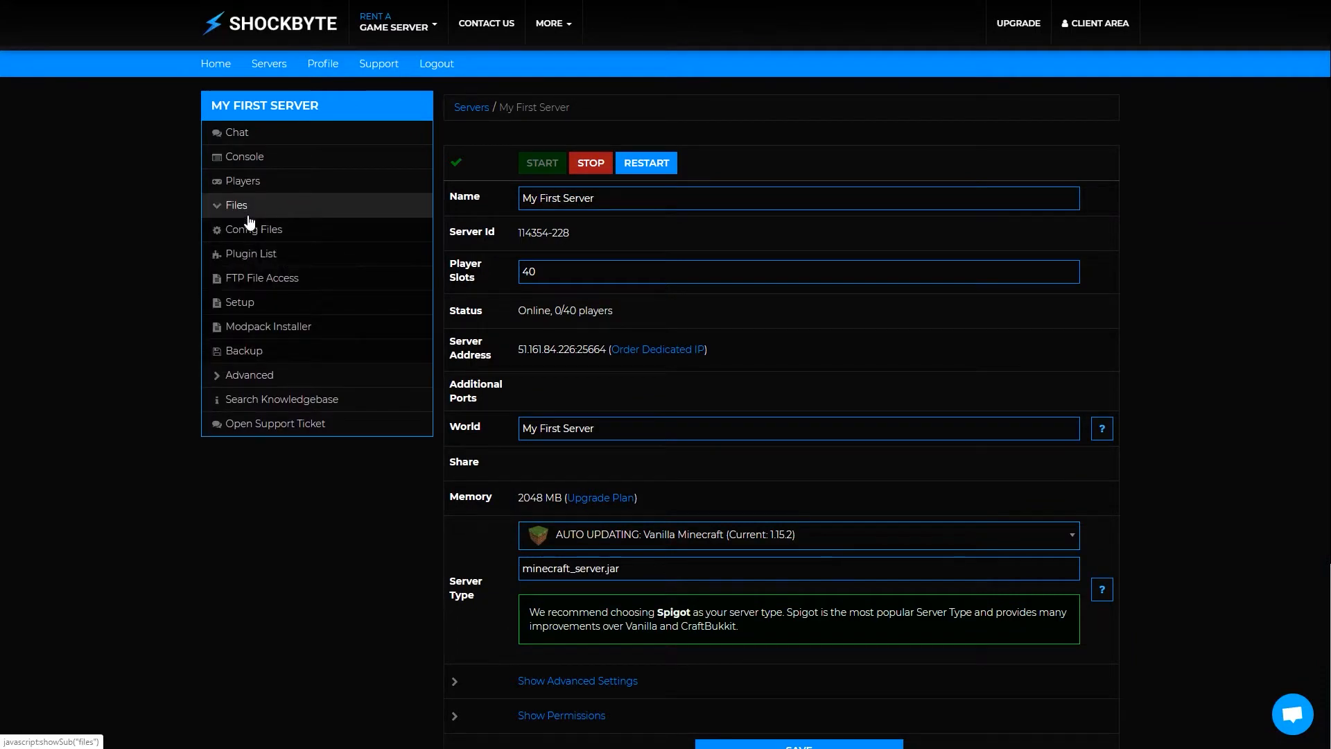
click(262, 278)
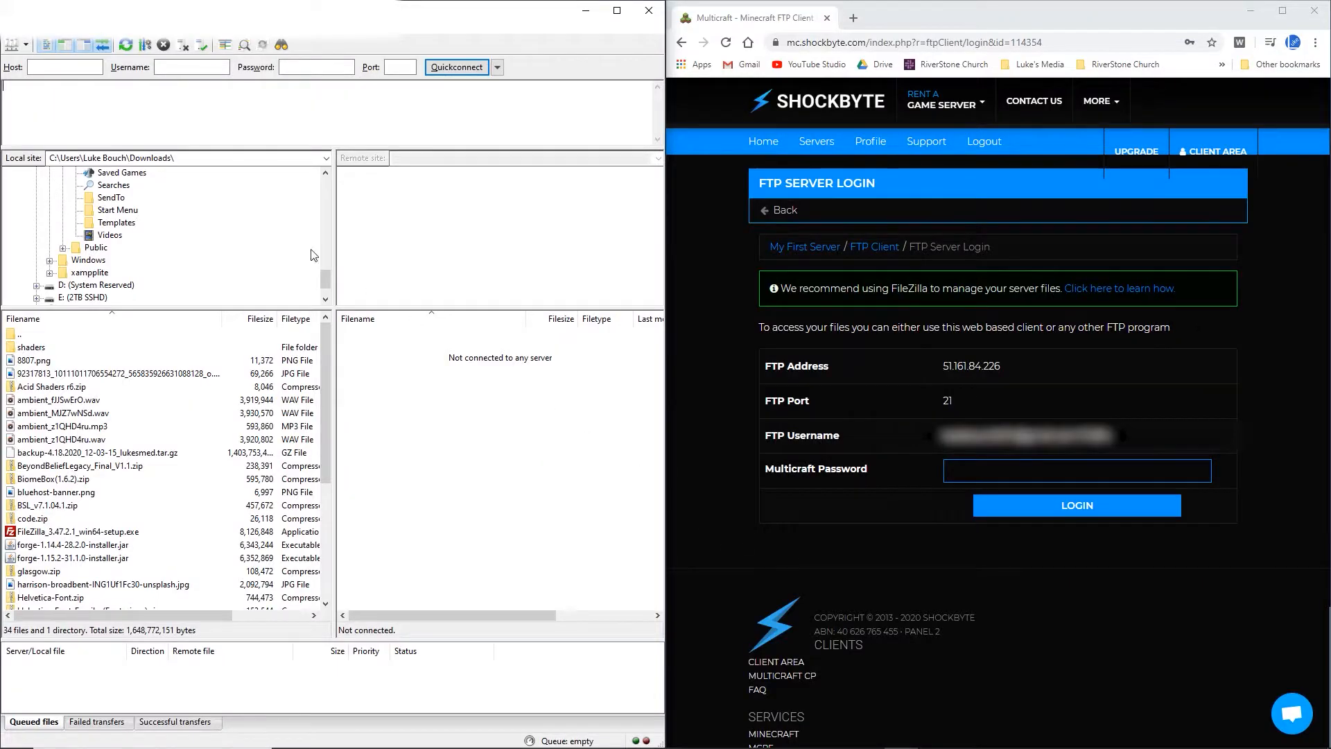
Step: Create a new Site Manager entry named Shockbyte
click(13, 25)
click(28, 43)
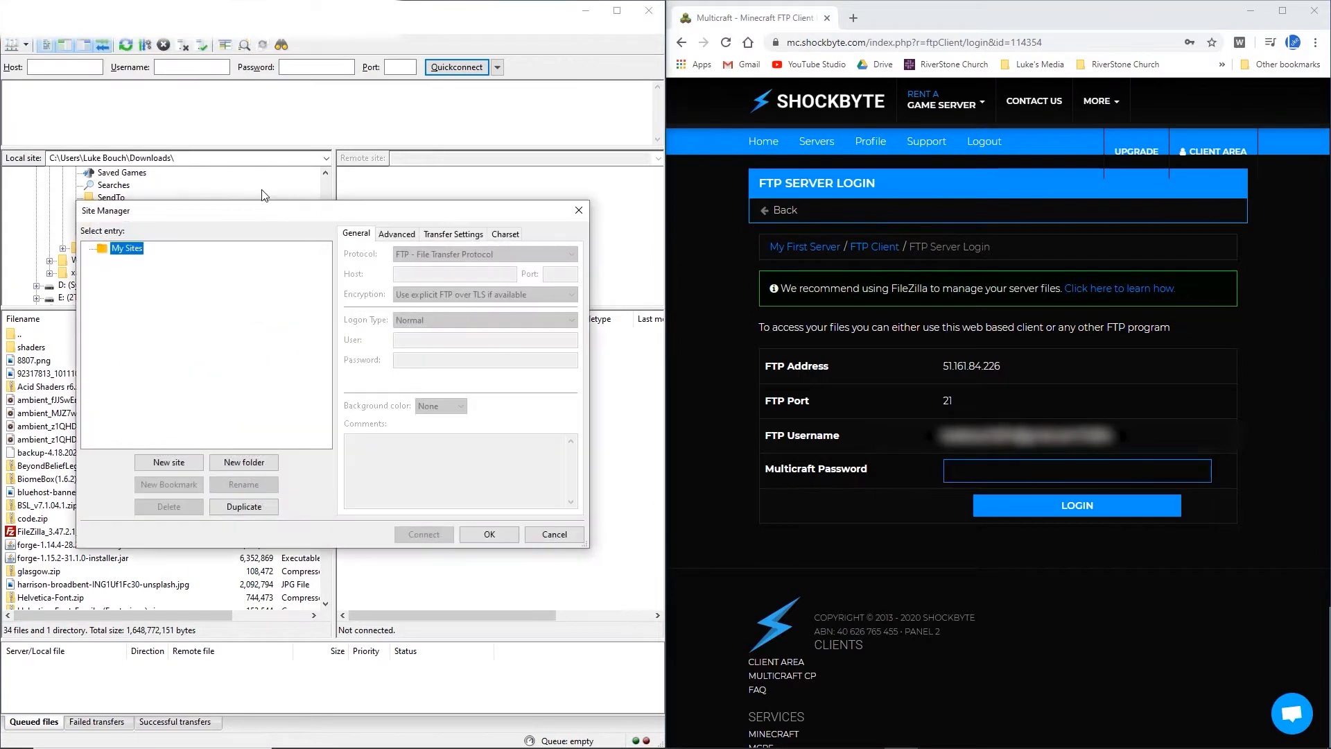
click(157, 461)
text(Sh)
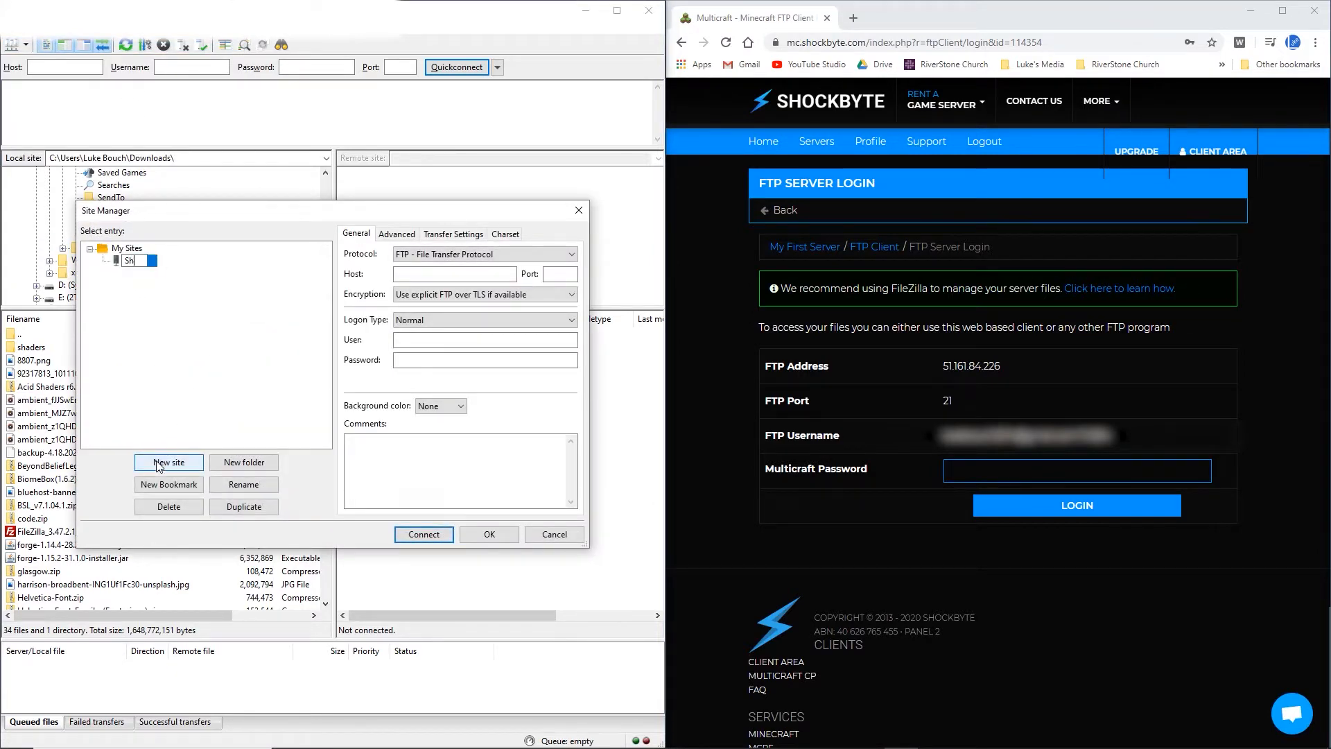
text(ockbyte)
click(474, 270)
Step: Copy the FTP address 51.161.84.226 into the site's host and set port 21
click(944, 368)
drag(944, 368, 1001, 367)
key(ctrl+c)
click(429, 274)
key(ctrl+v)
key(Tab)
text(21)
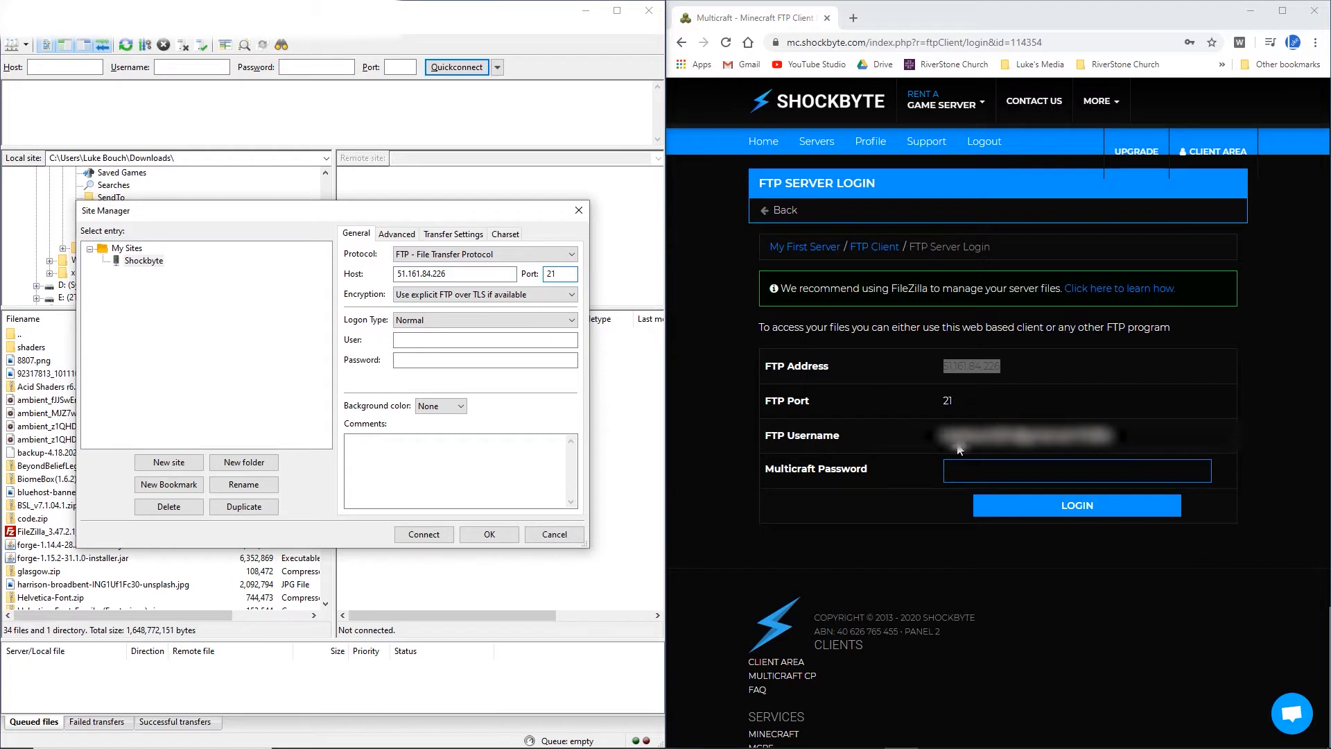
Step: Paste in the FTP username, enter the account password, and connect
drag(924, 444, 1131, 443)
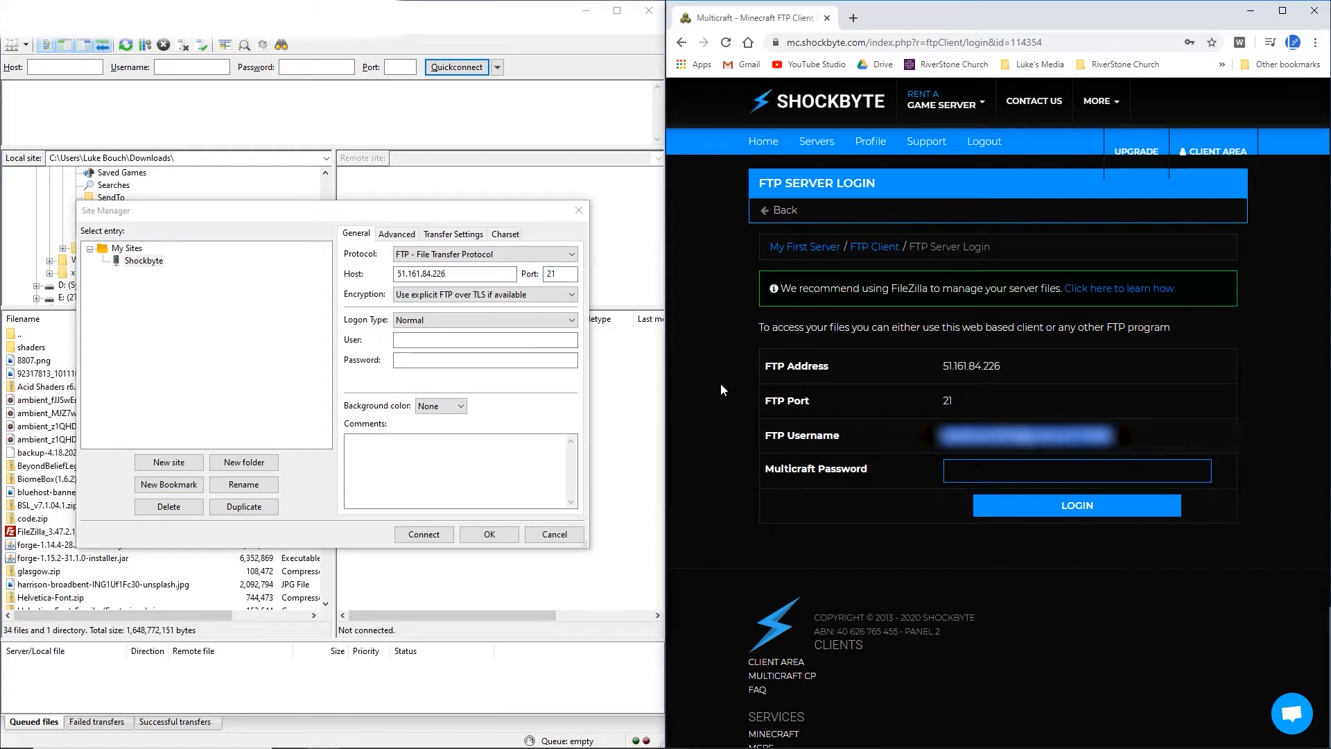
click(492, 340)
key(ctrl+v)
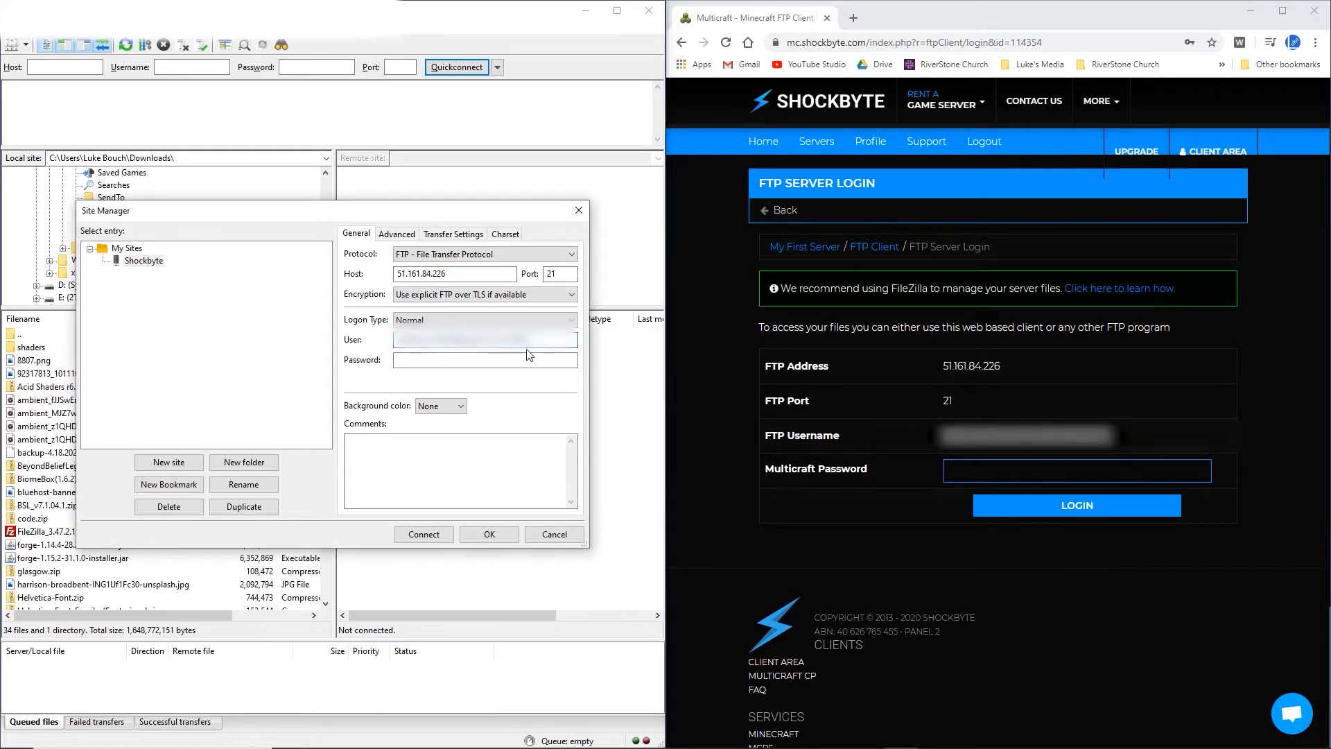
click(510, 358)
text(••••••••)
key(Return)
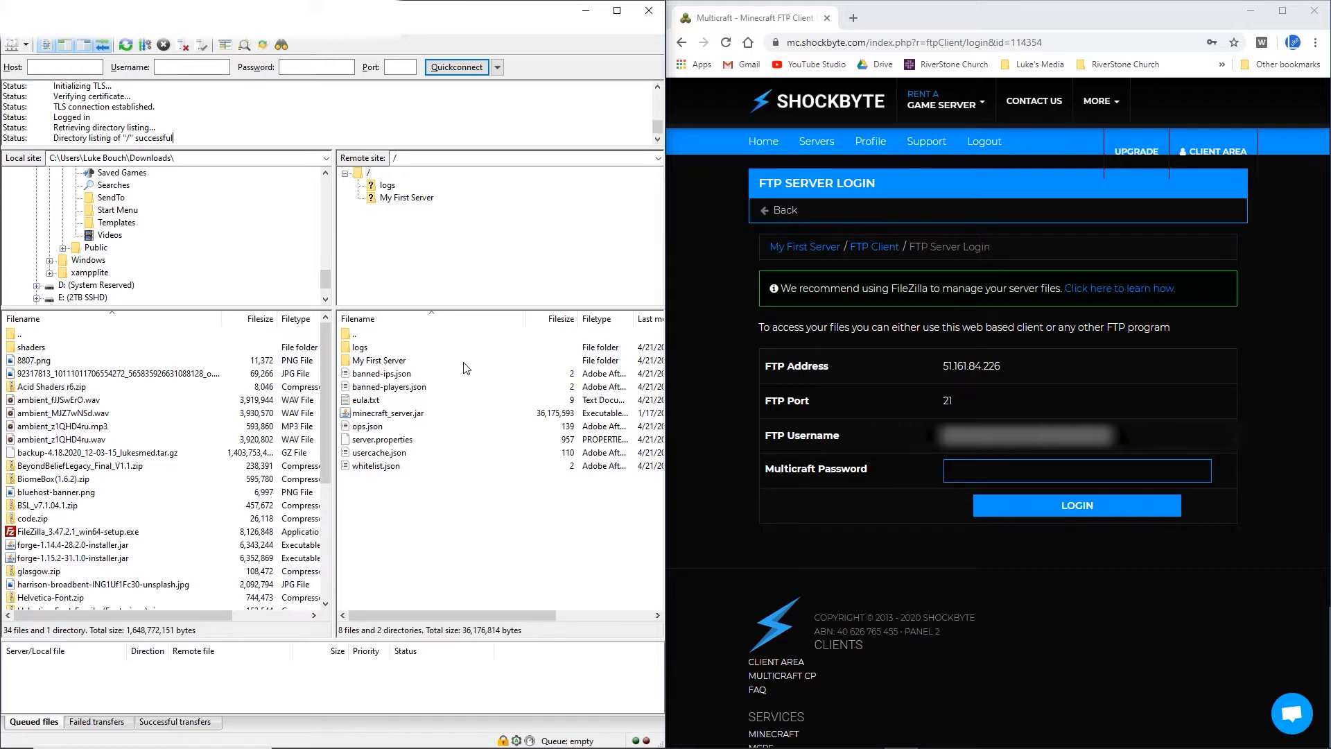
Step: Maximize FileZilla and set C:\Program Files\Notepad++\notepad++.exe as the custom file editor
key(super+Up)
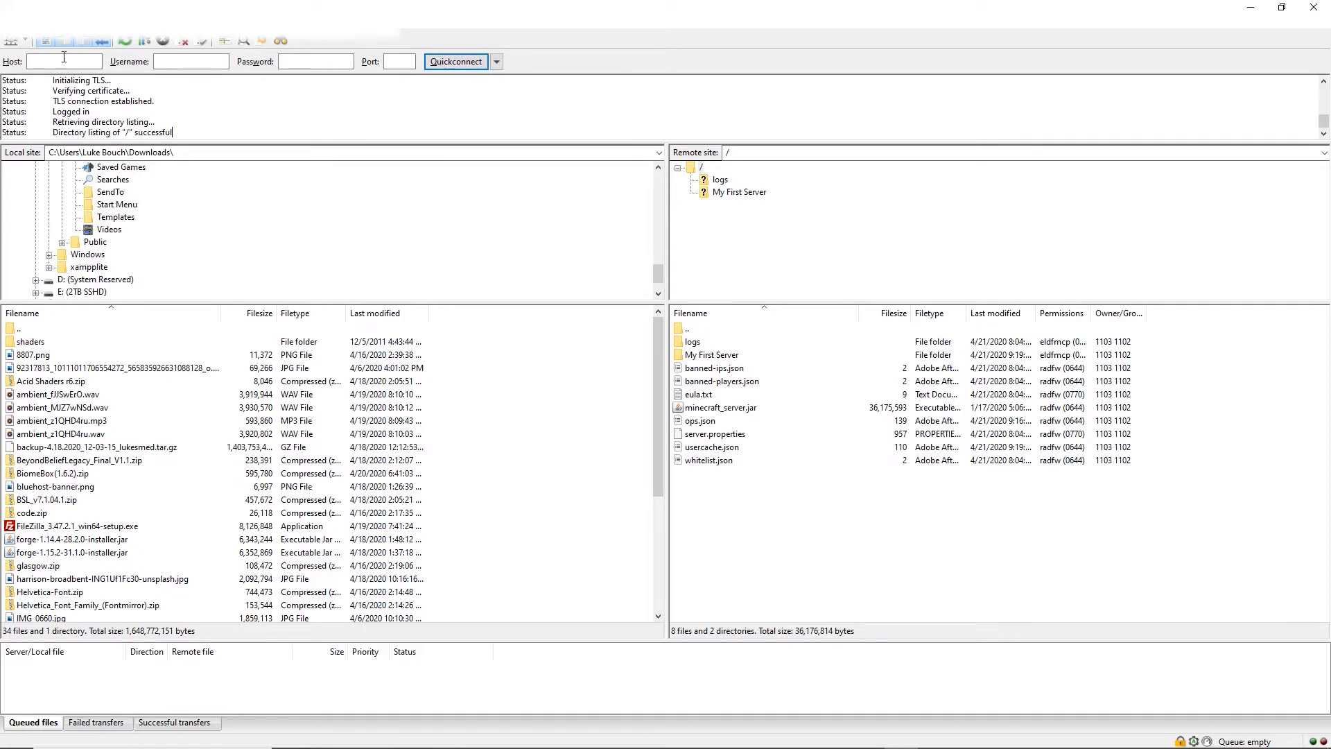
click(29, 20)
click(70, 80)
click(441, 451)
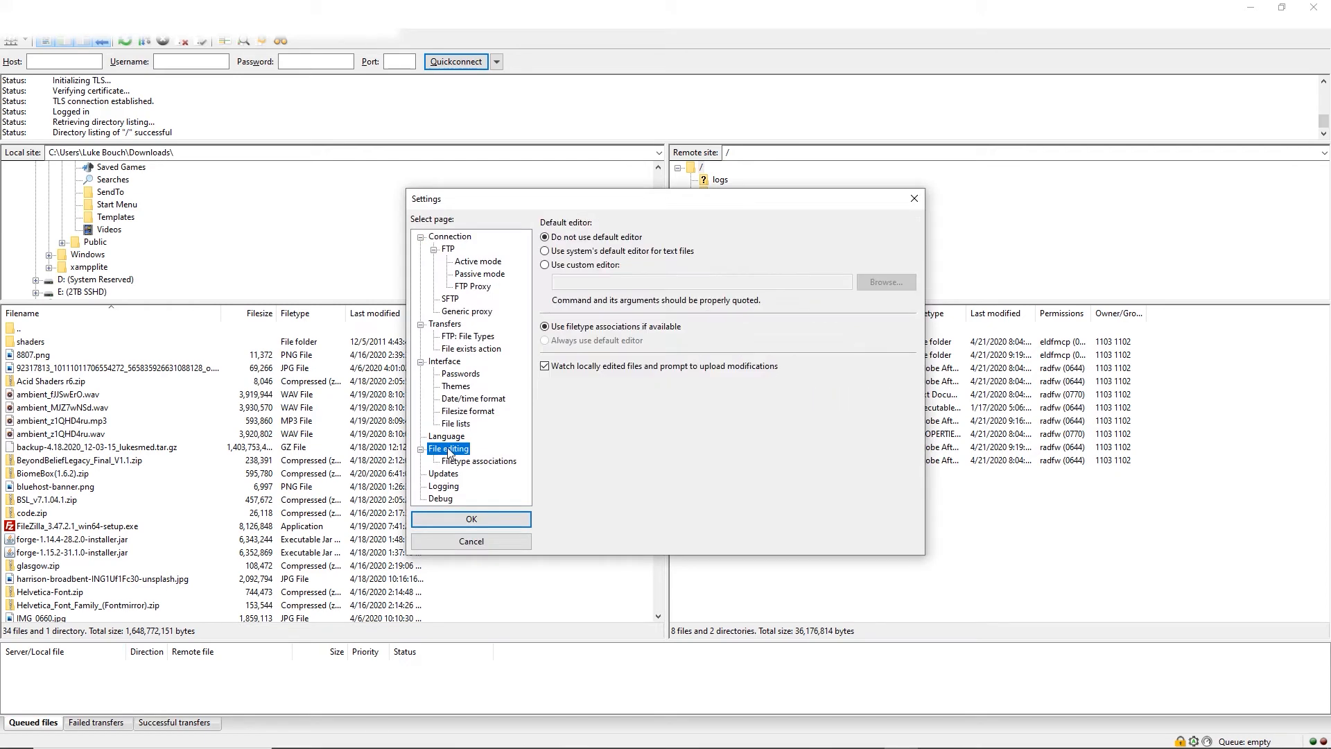
click(579, 267)
click(887, 282)
click(838, 248)
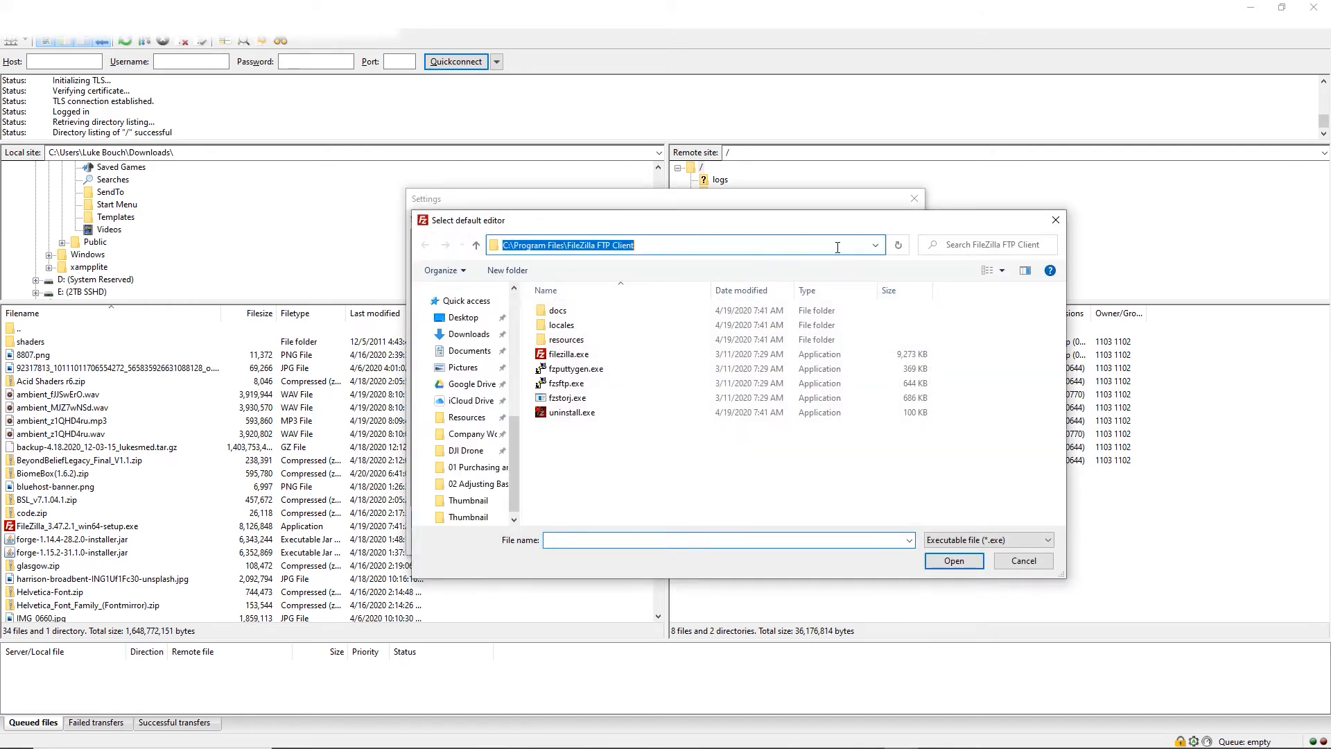
text(C:\Program Files\Notepad++)
key(Return)
click(658, 370)
click(953, 561)
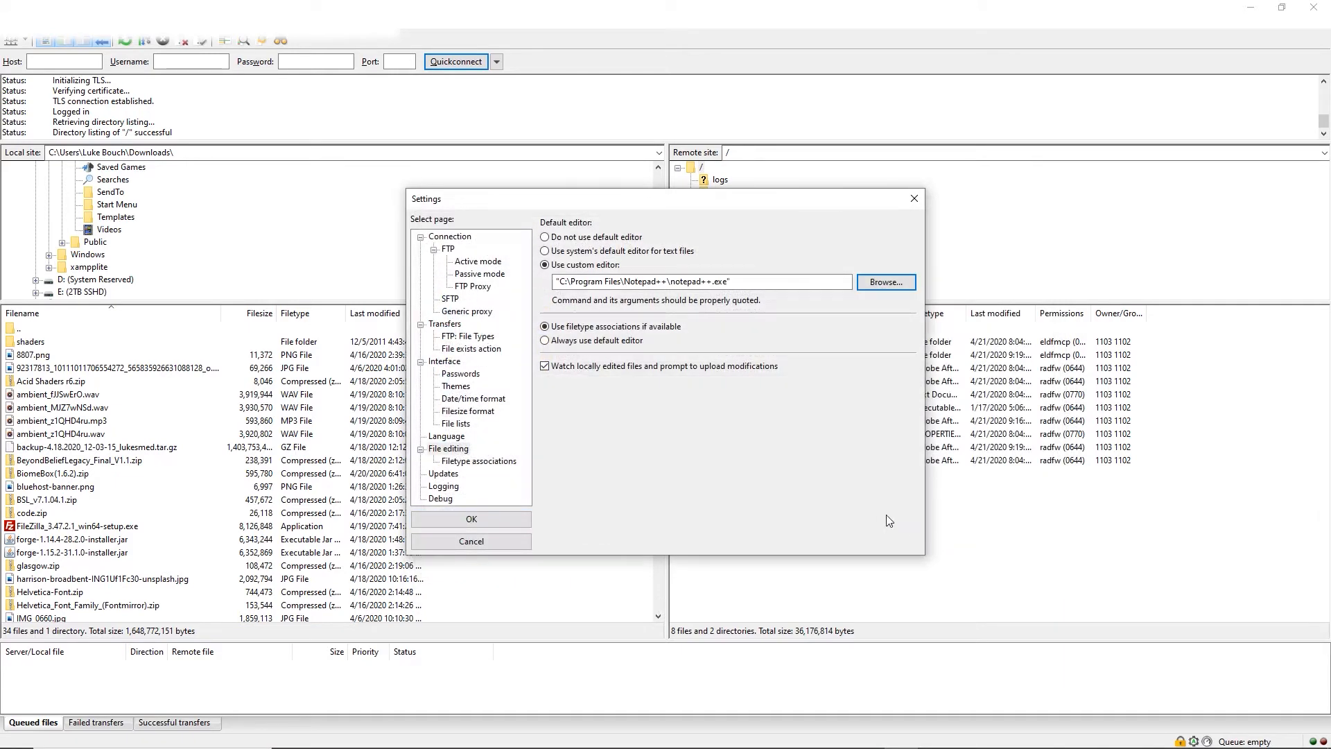
click(499, 519)
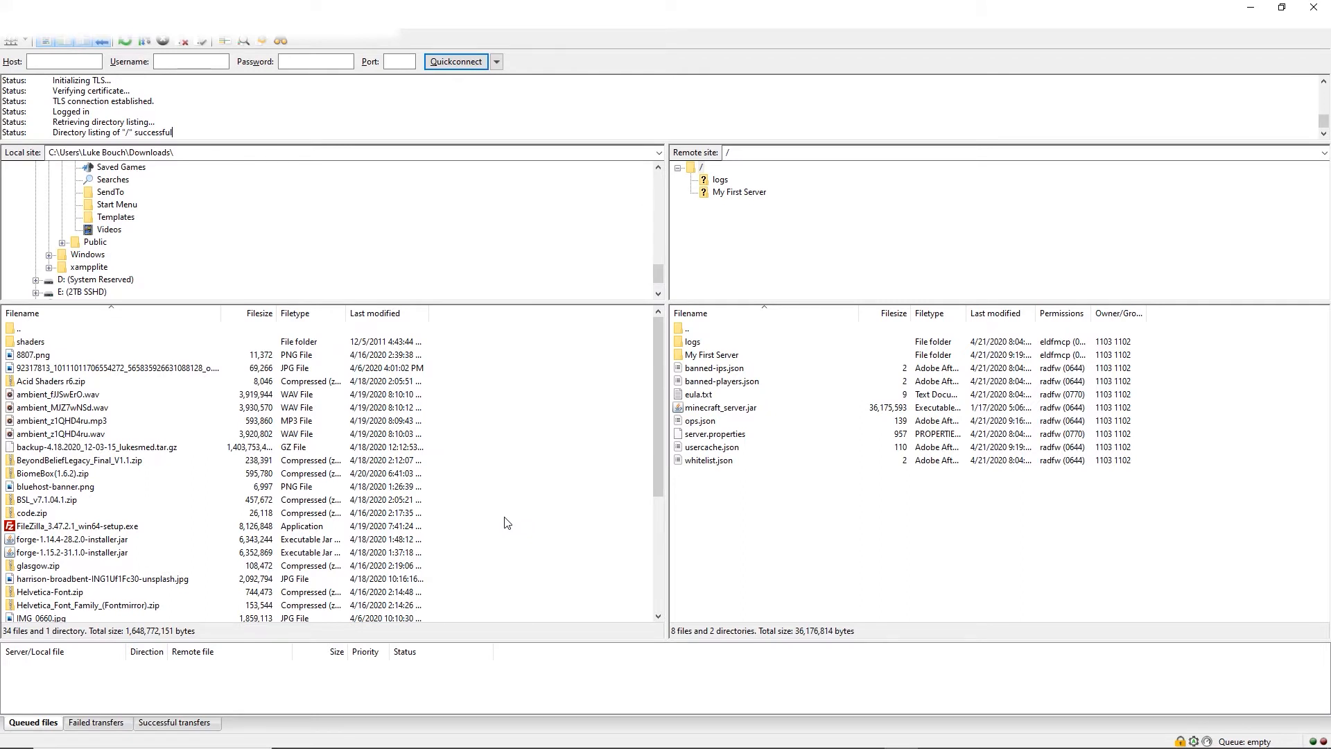
Step: Edit server.properties: set motd to 'Join in on the Fun' and spawn-protection to 0
right_click(728, 438)
click(735, 477)
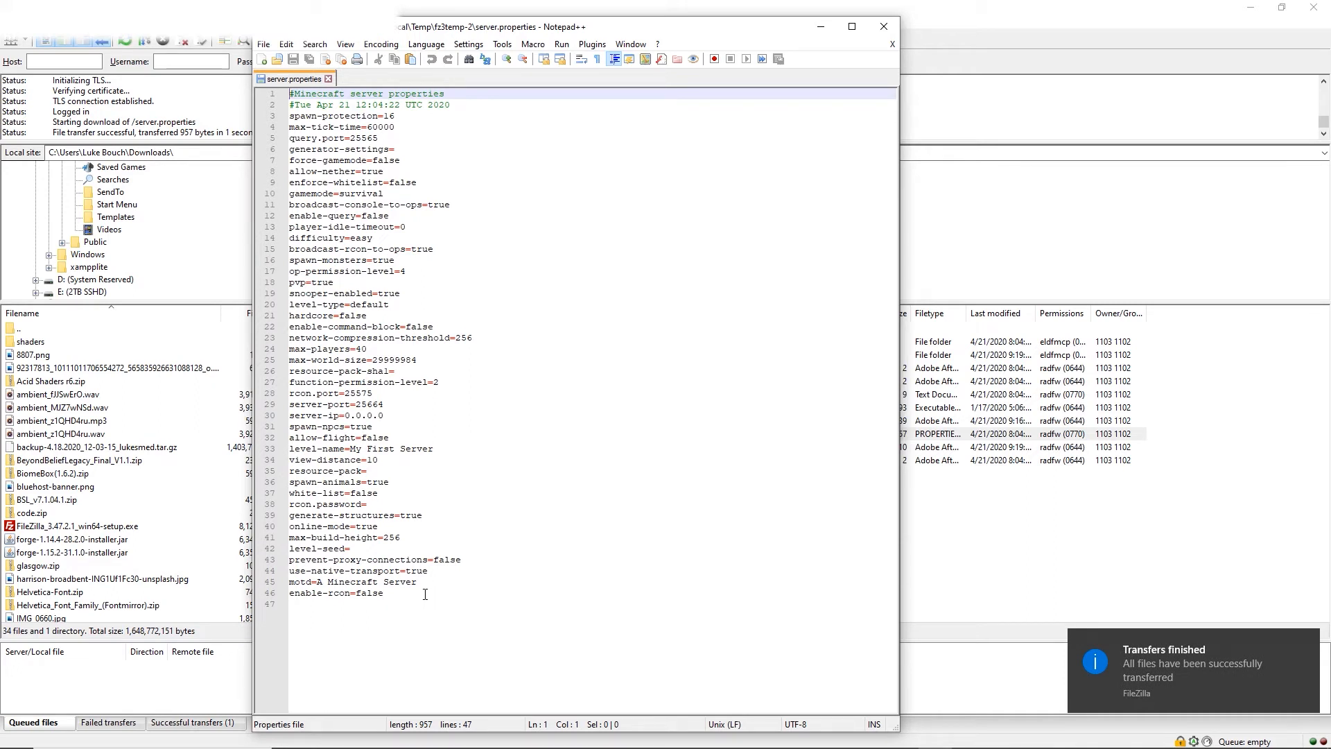
drag(433, 583, 319, 582)
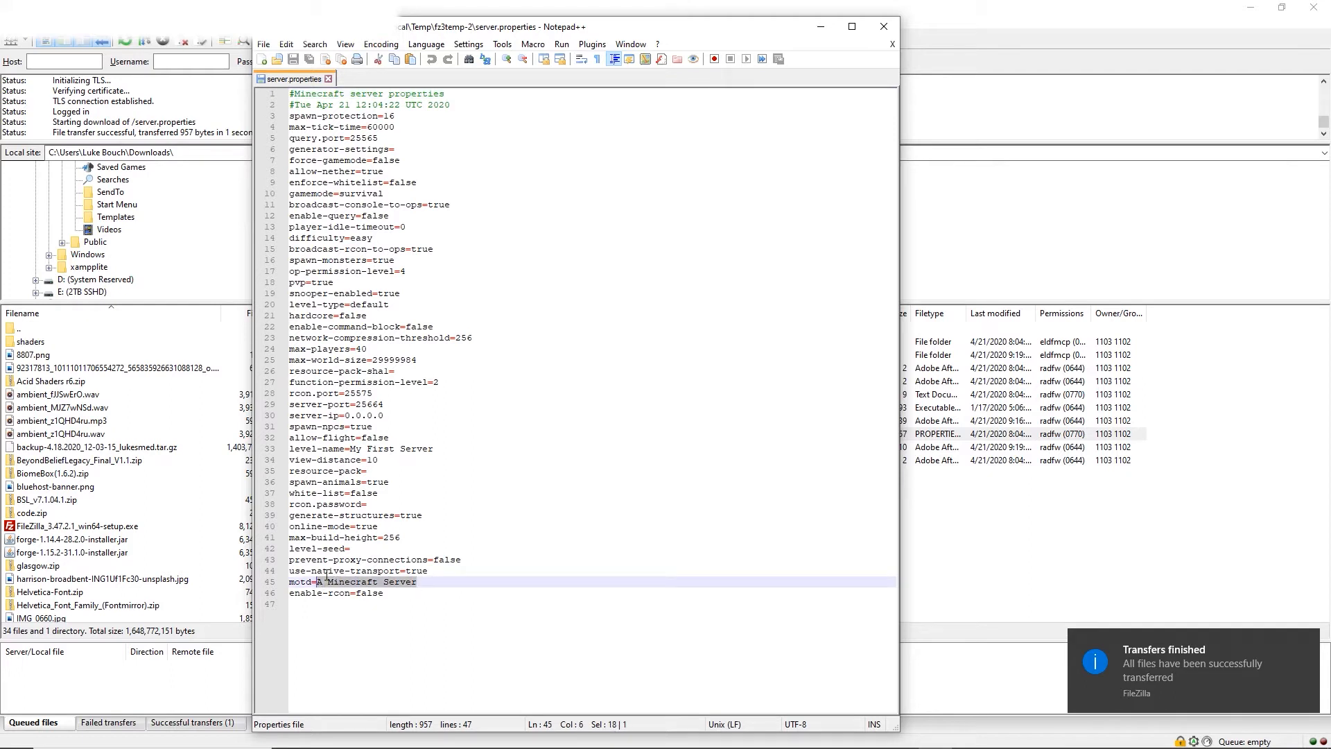
text(Join in on the Fun!)
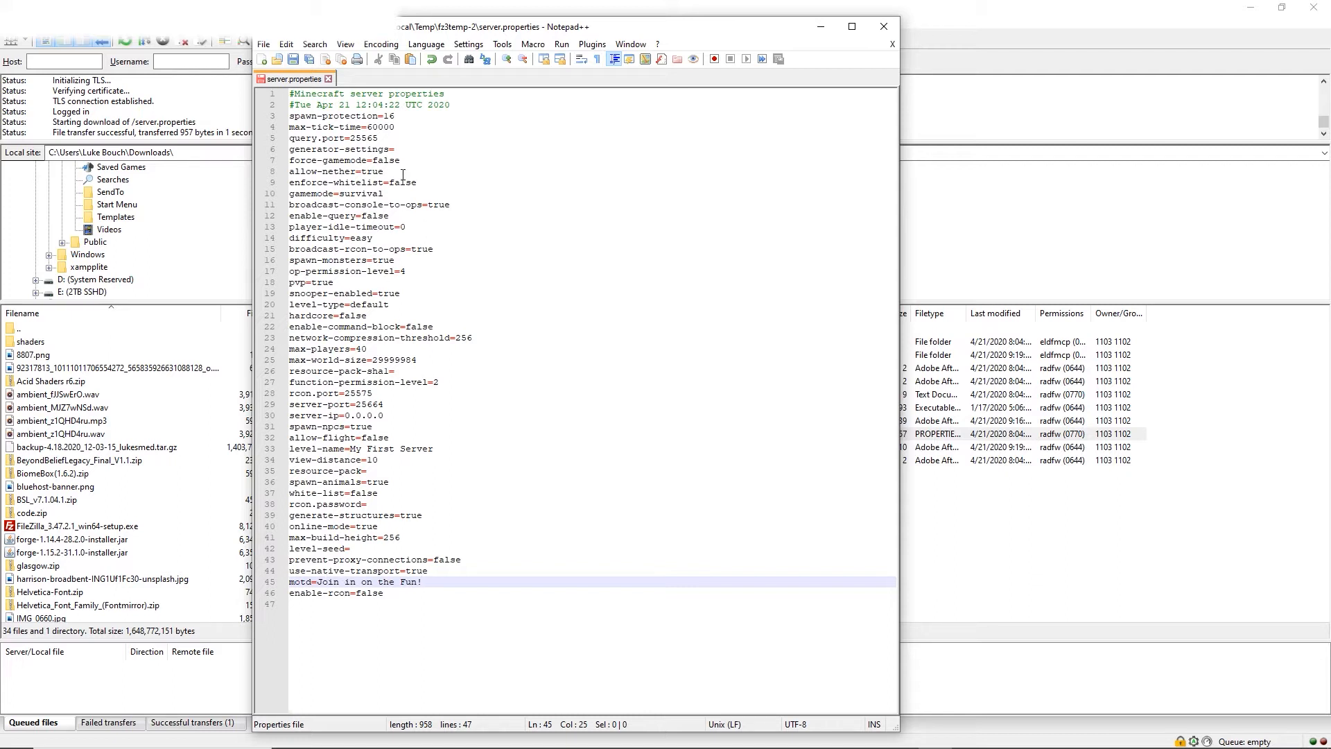
drag(405, 112, 385, 111)
text(0)
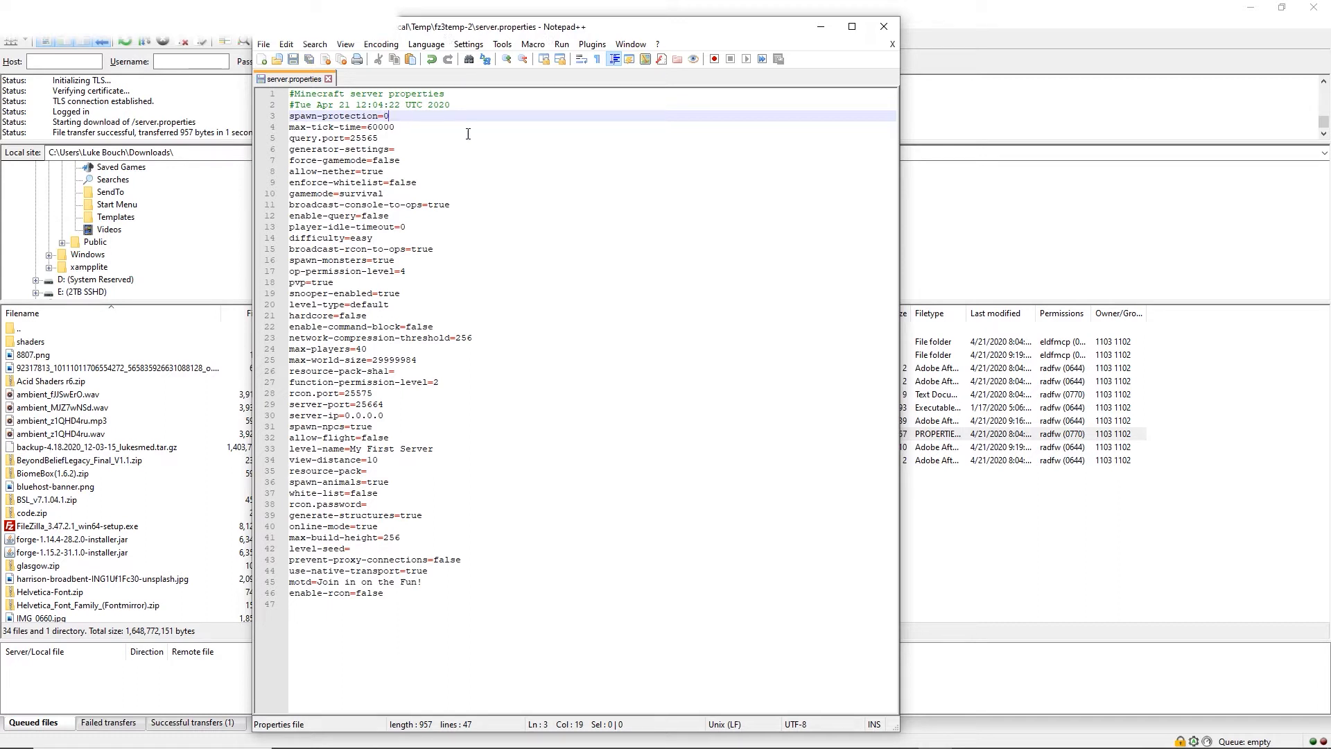
Step: Upload the edited server.properties, restart the server, and join My First Server
click(884, 27)
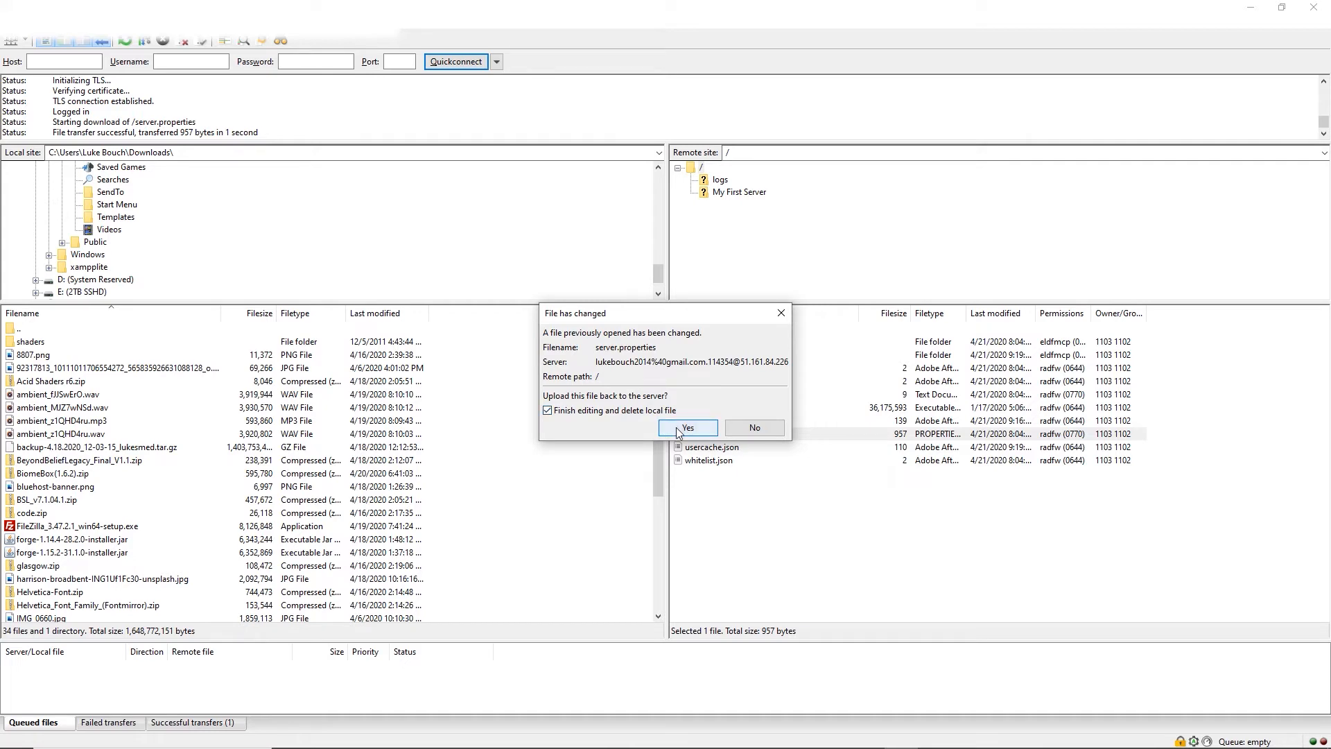
click(682, 428)
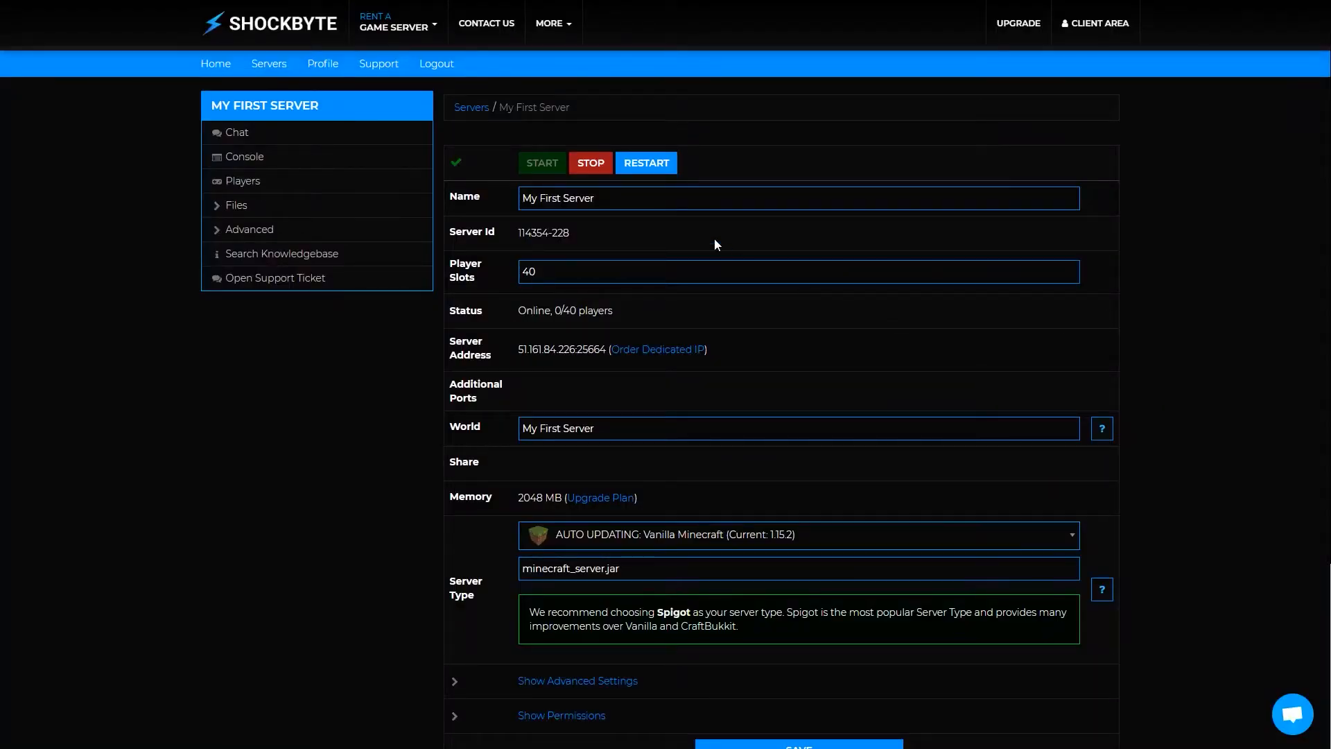
click(642, 164)
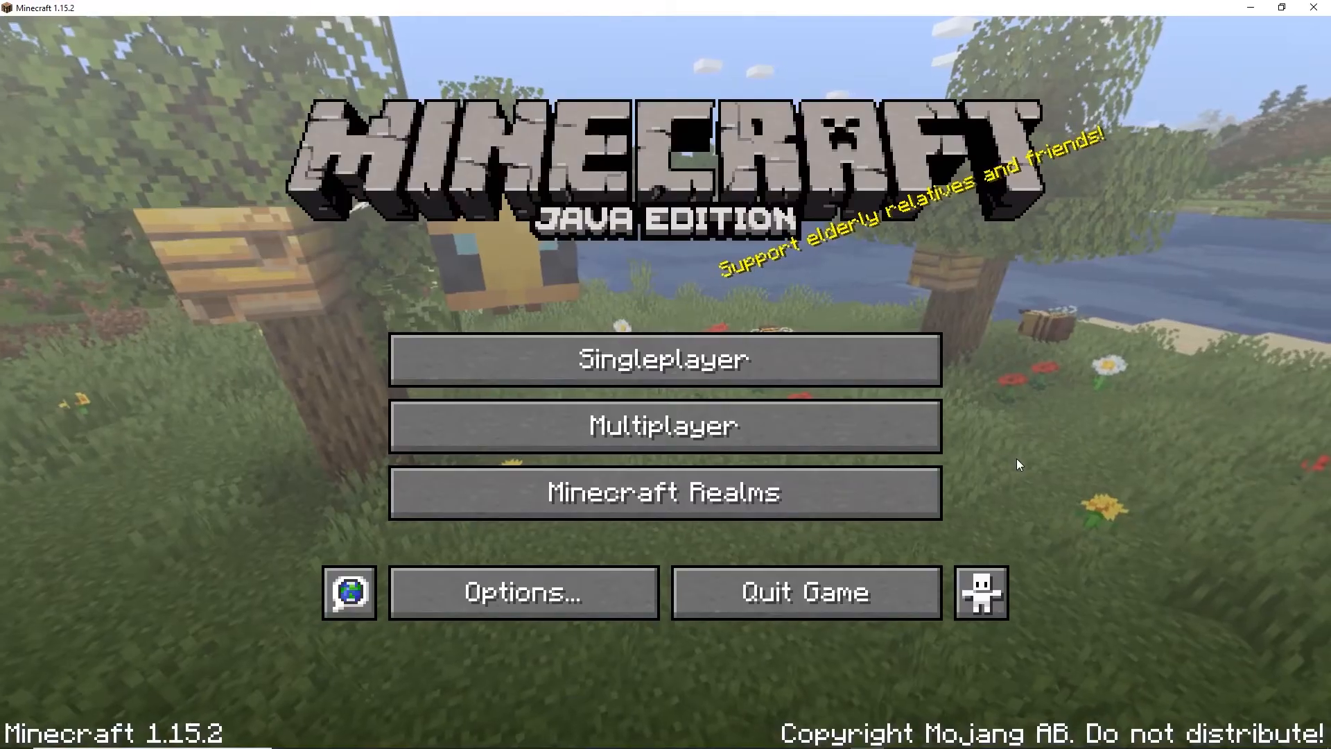
click(922, 435)
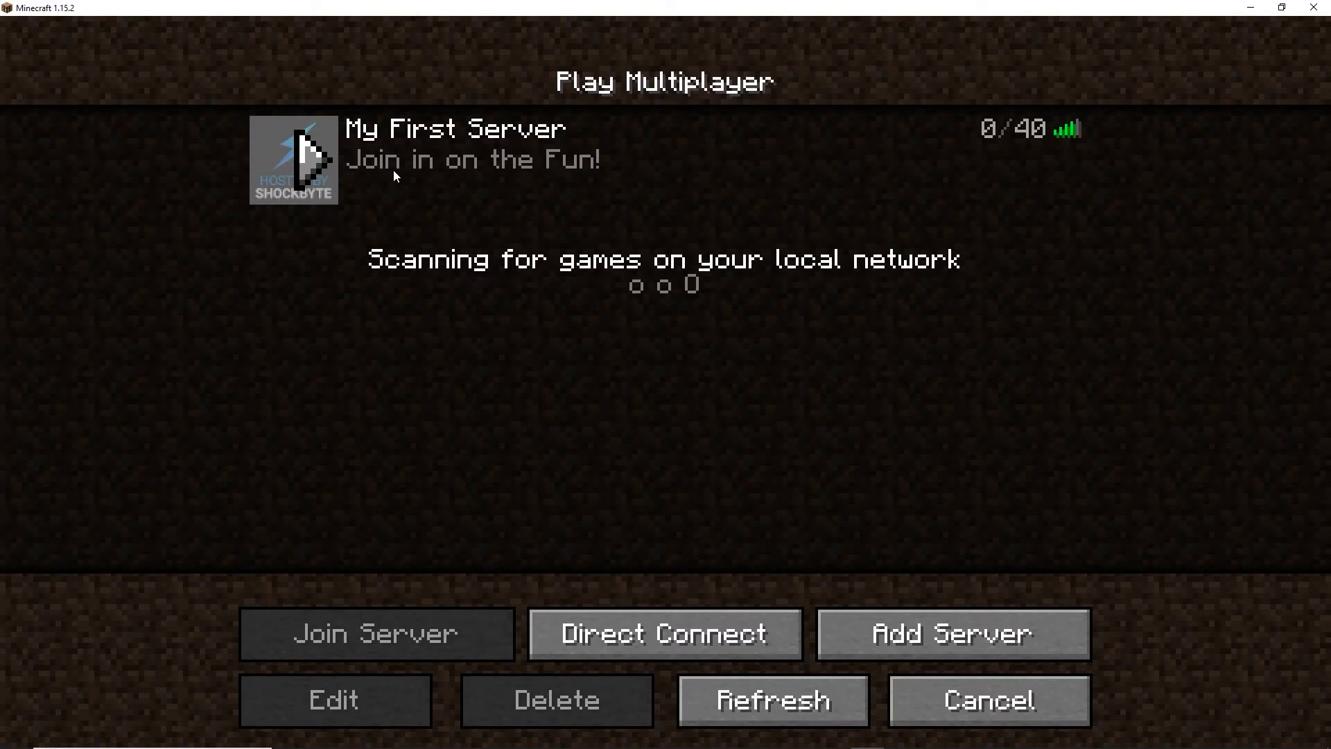
double_click(510, 164)
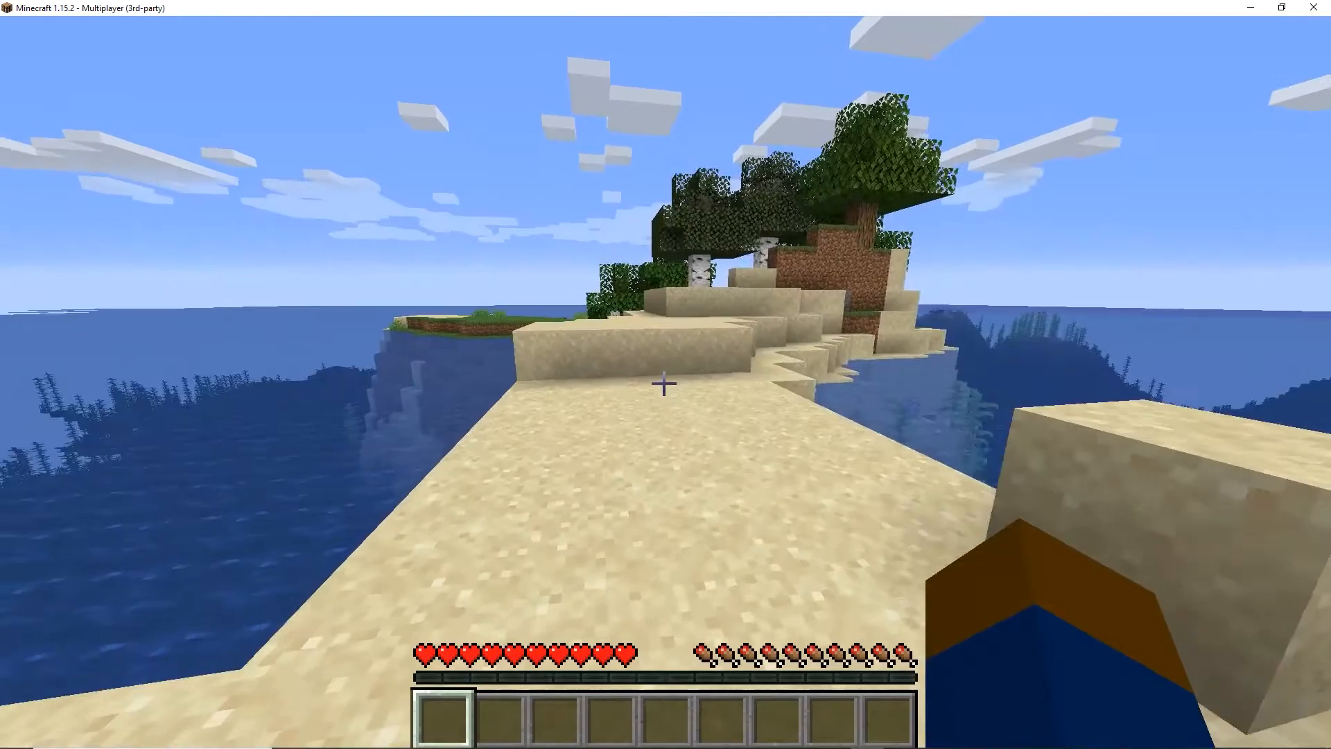
key(w)
key(space)
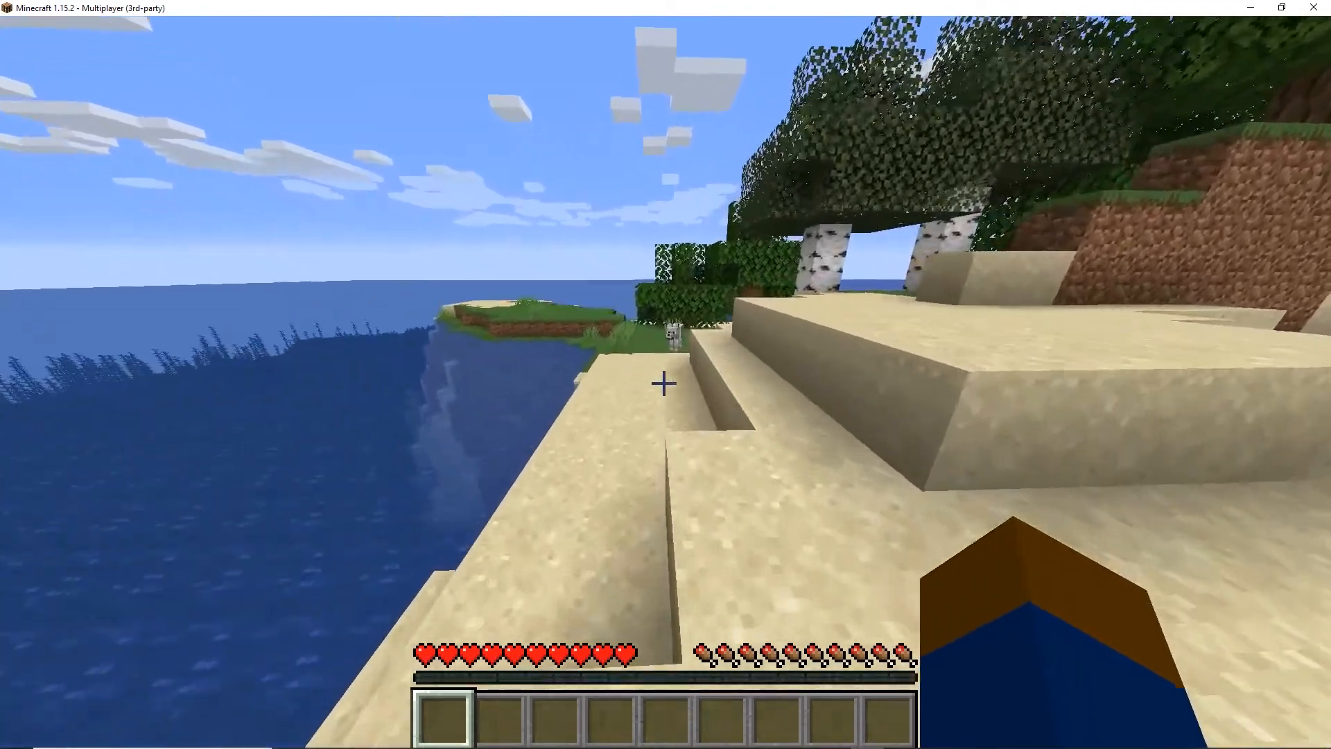
key(w)
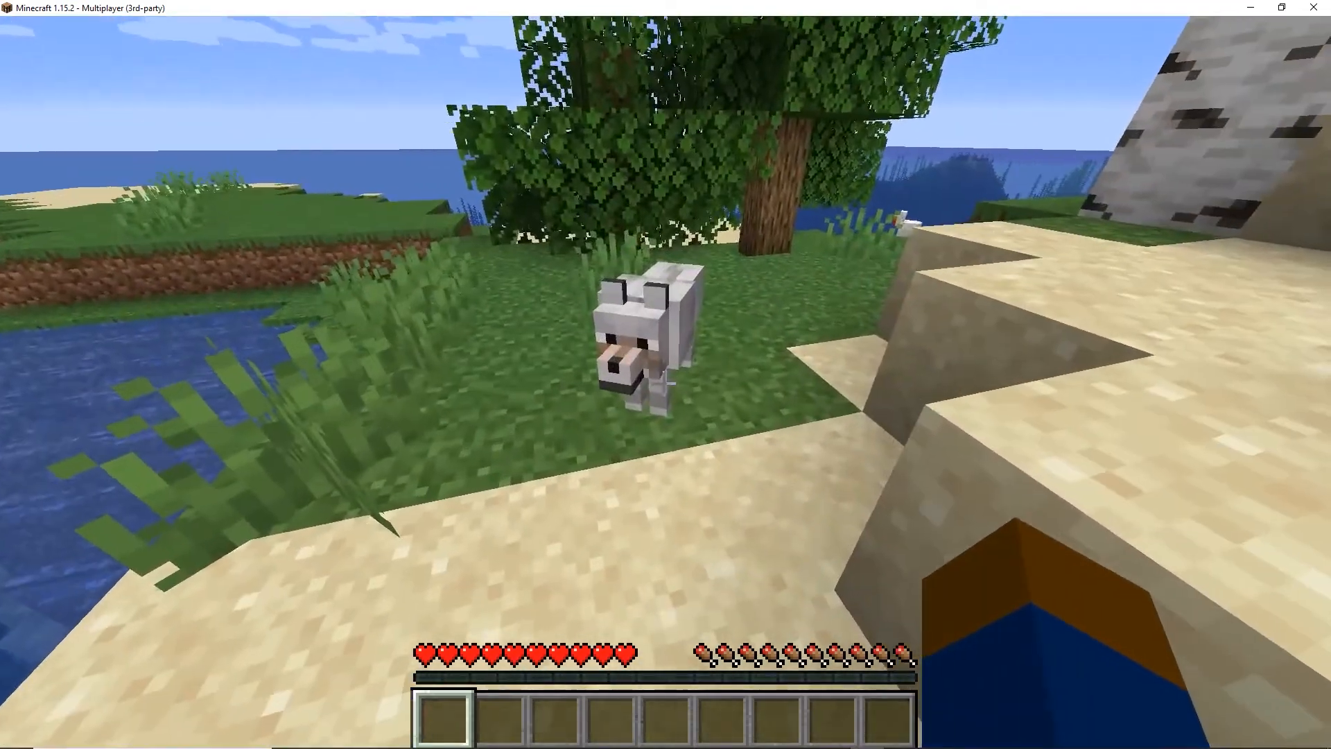
key(a)
key(w)
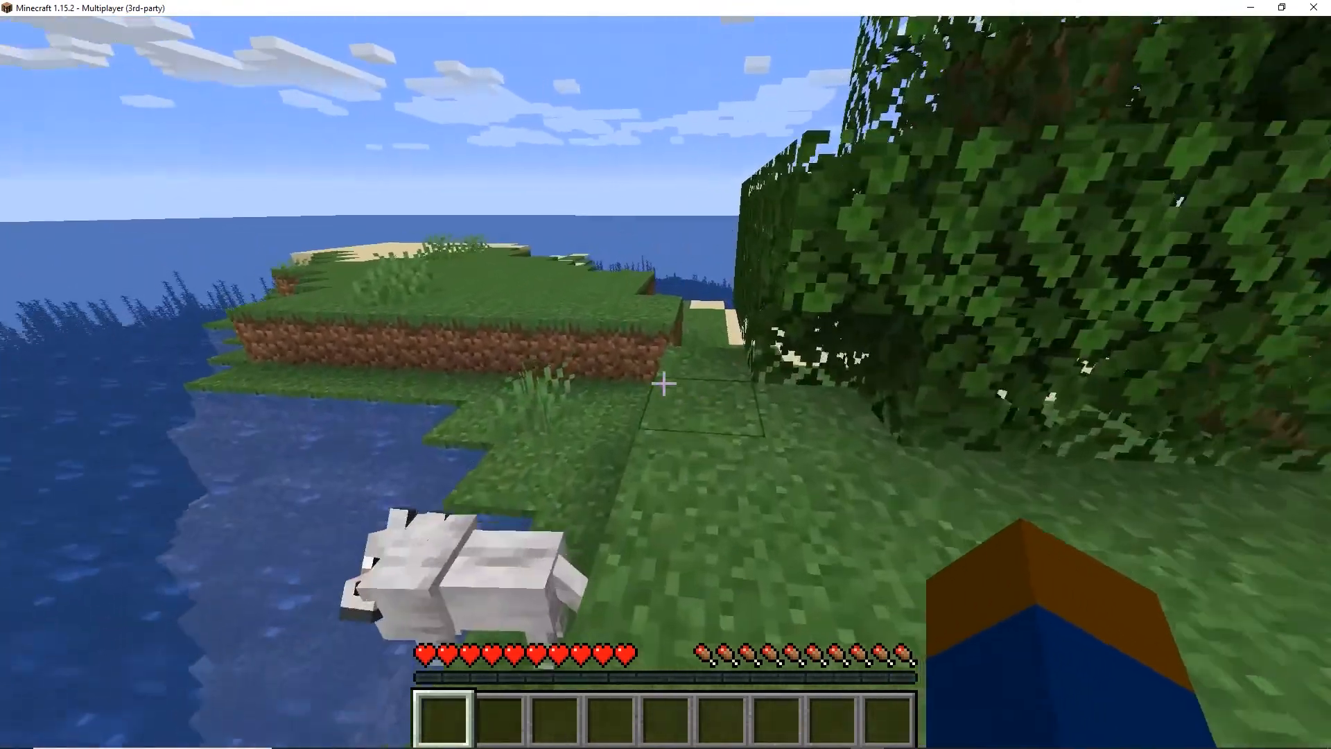
key(w)
key(space)
key(w)
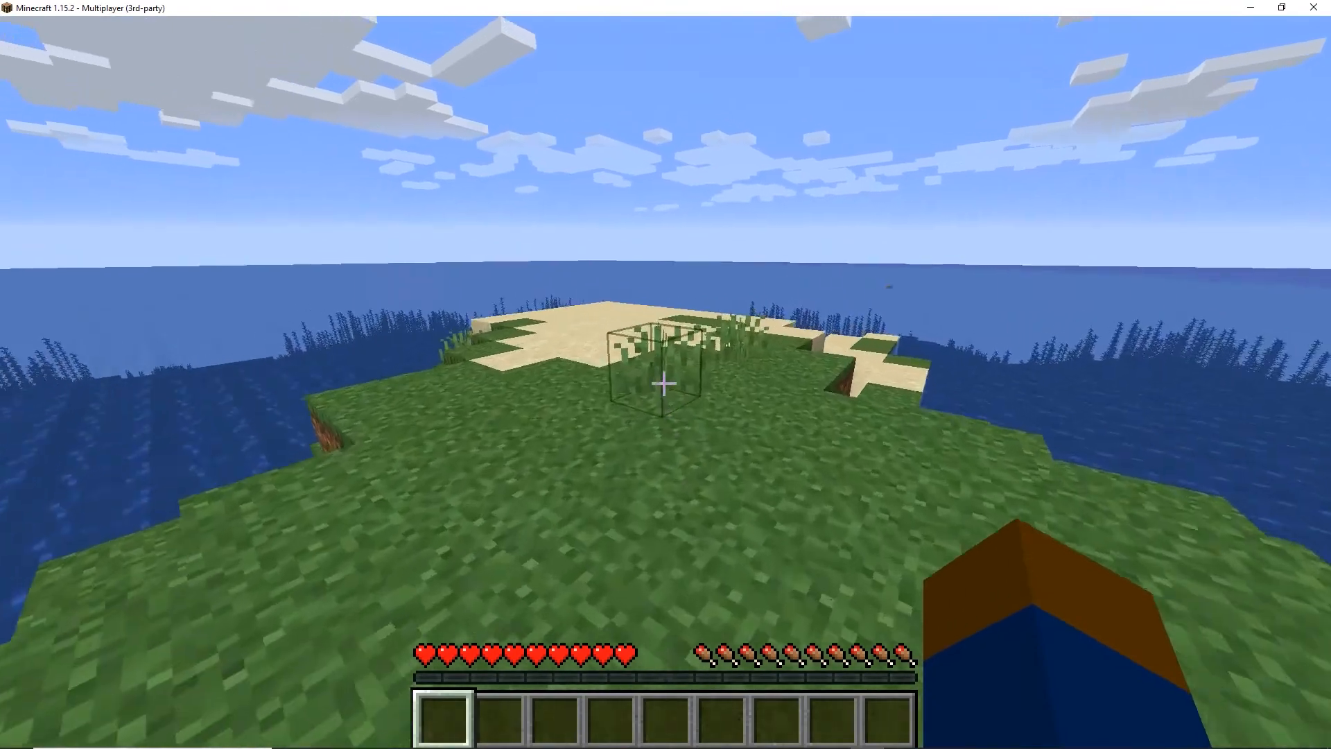
key(w)
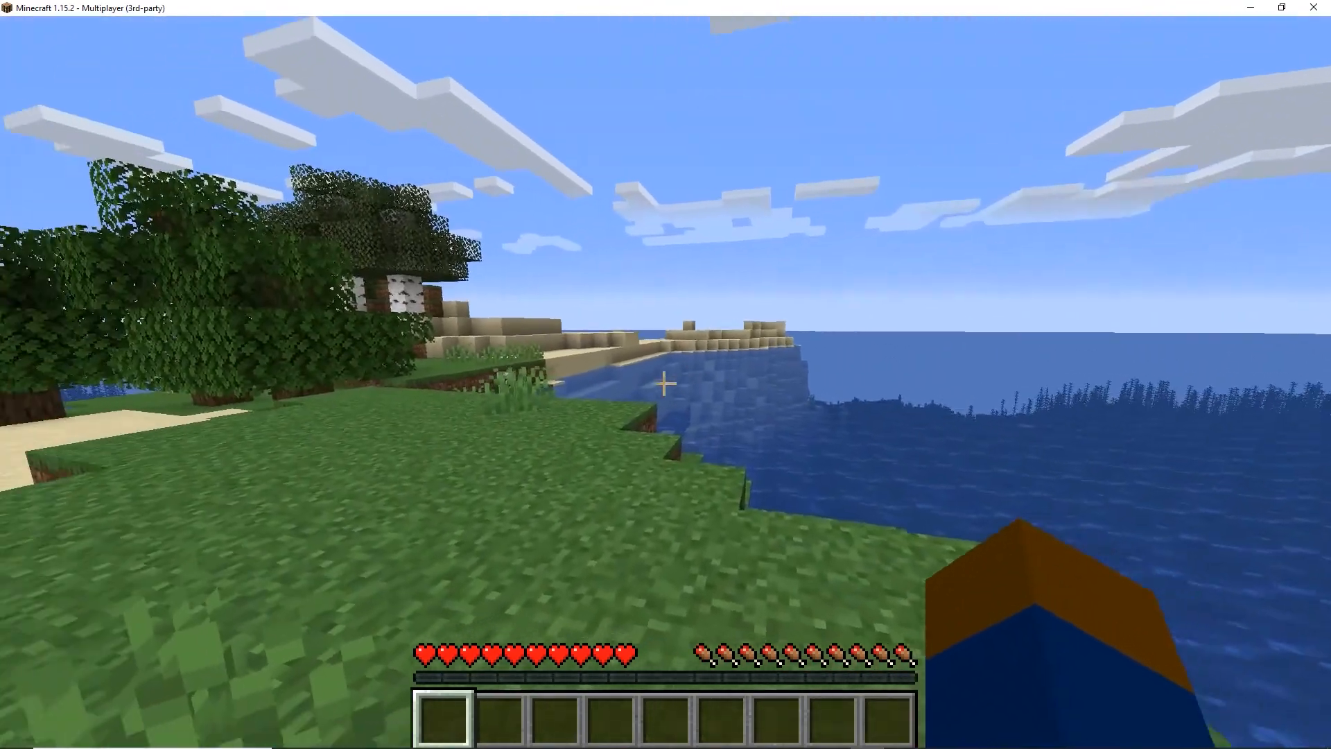
Step: Turn the whitelist on with /whitelist on and add the first player
key(slash)
text(whi)
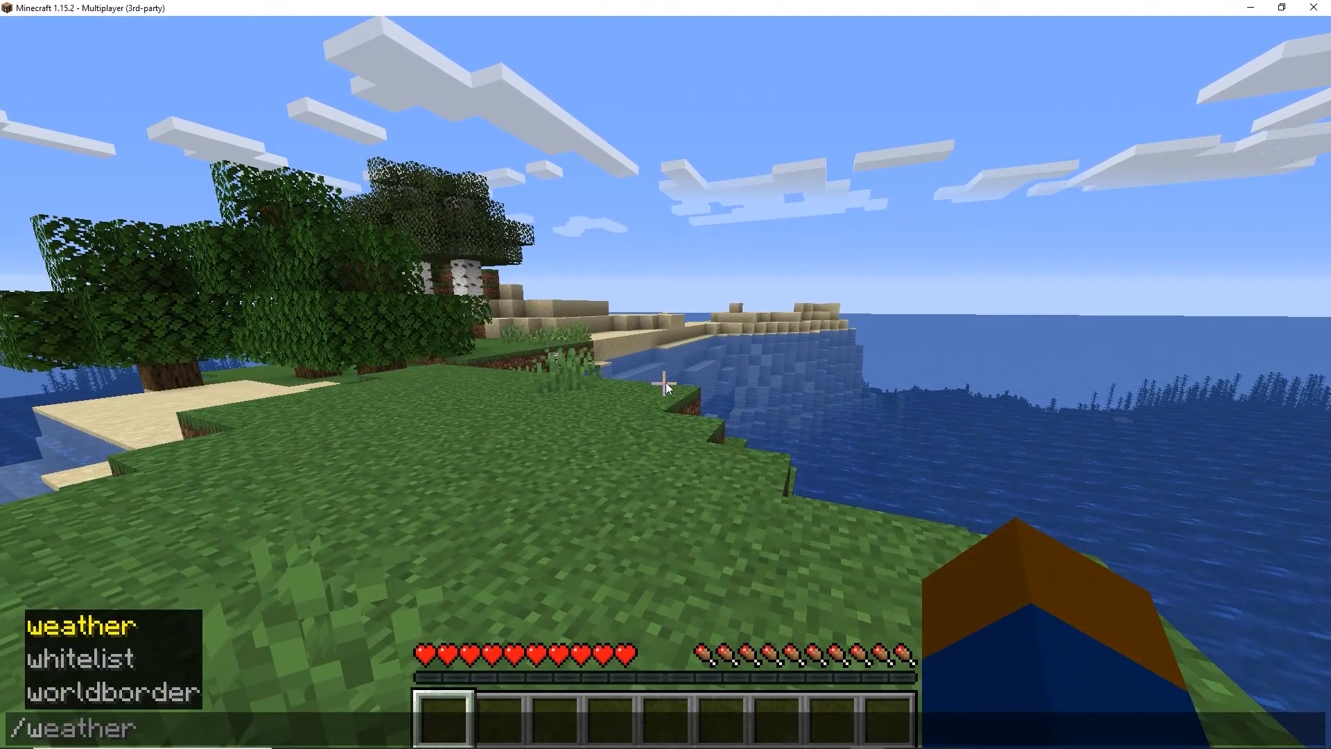
text(telist on)
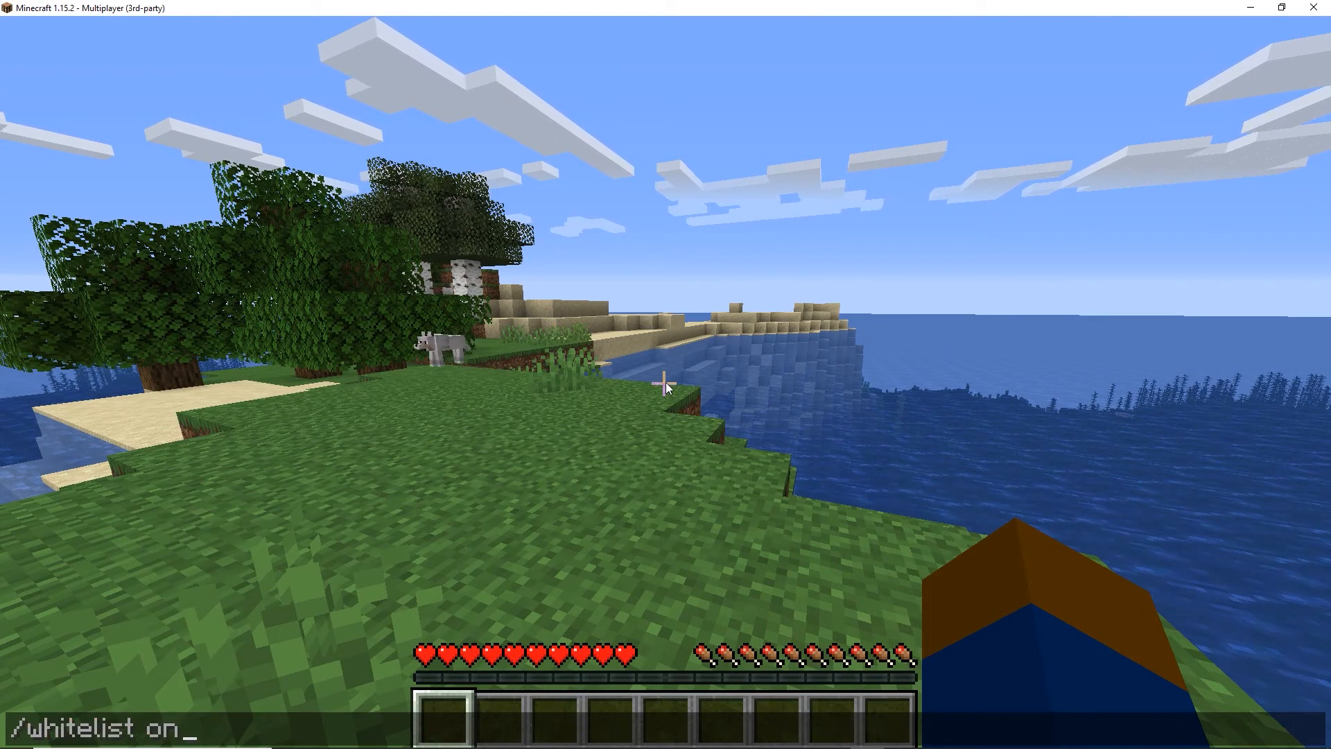
key(Return)
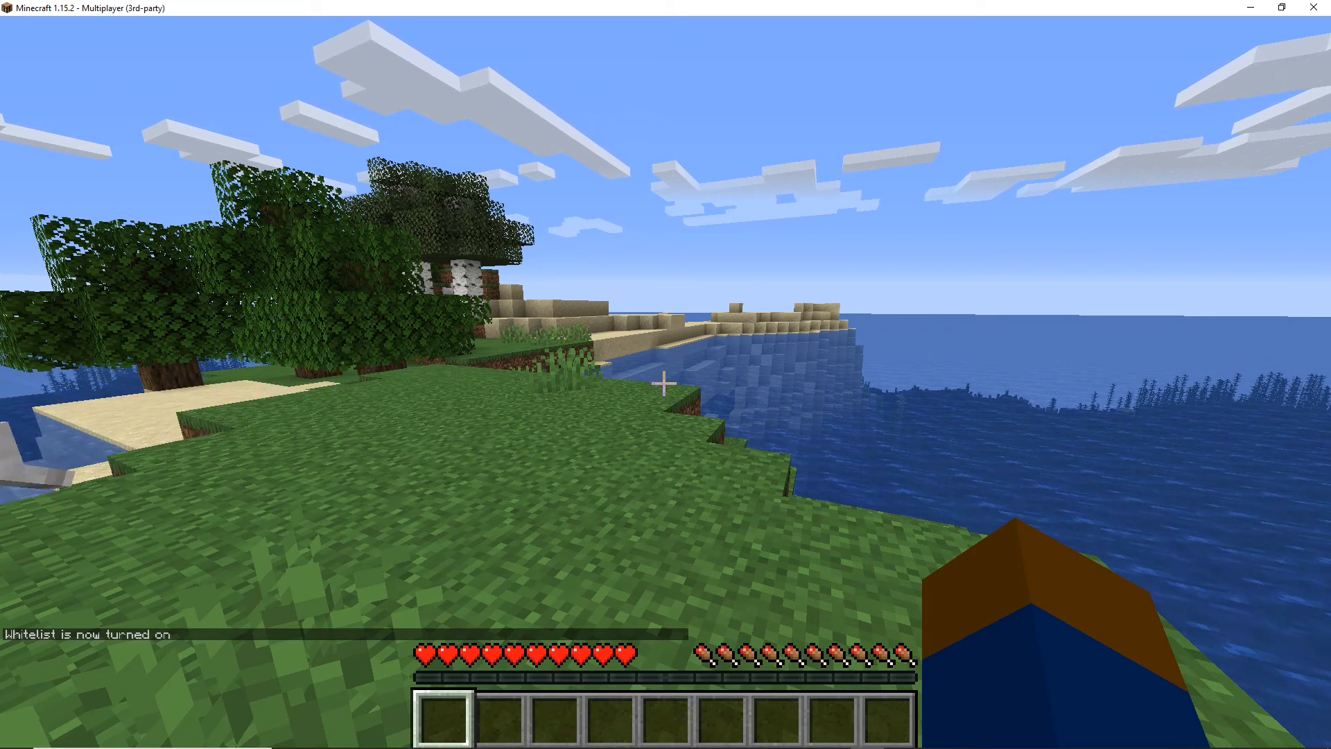
text(/whitelist add)
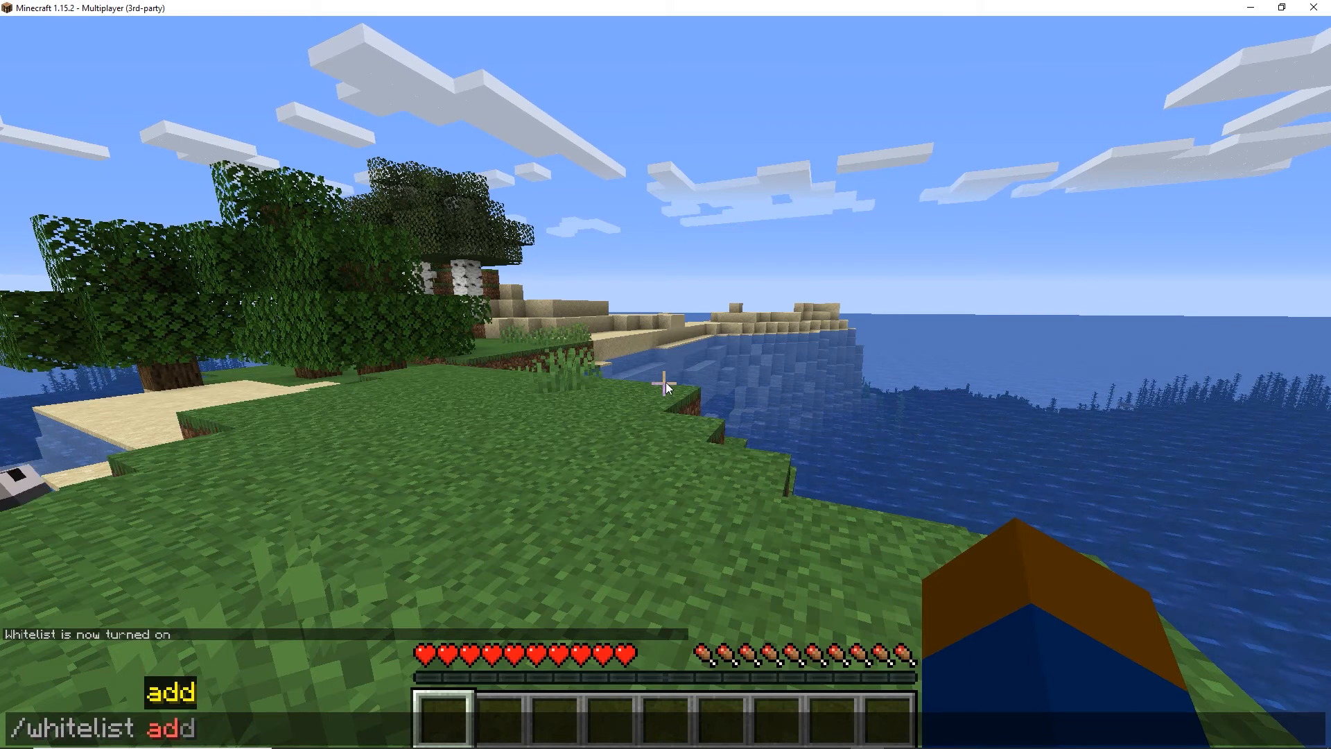
key(Tab)
key(Tab)
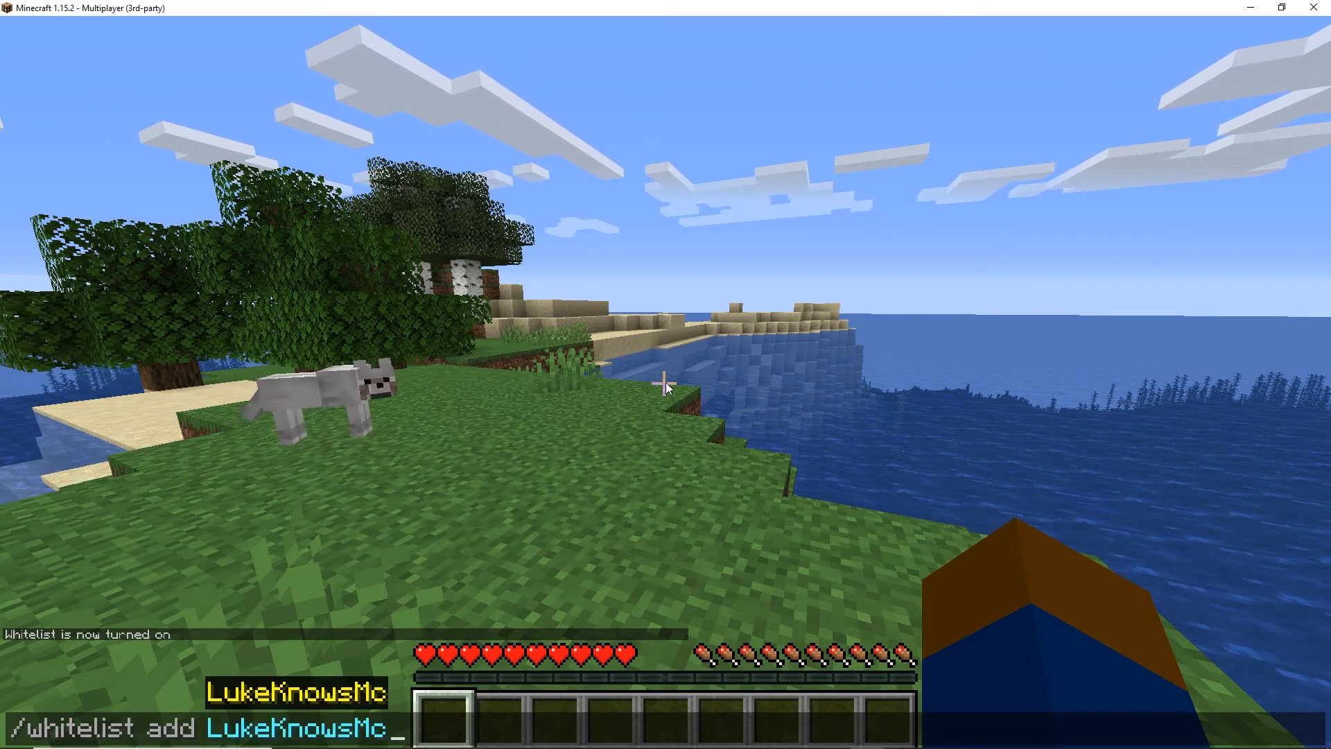
key(Return)
Step: Whitelist two more players, then run /whitelist list to confirm three
text(/whitel)
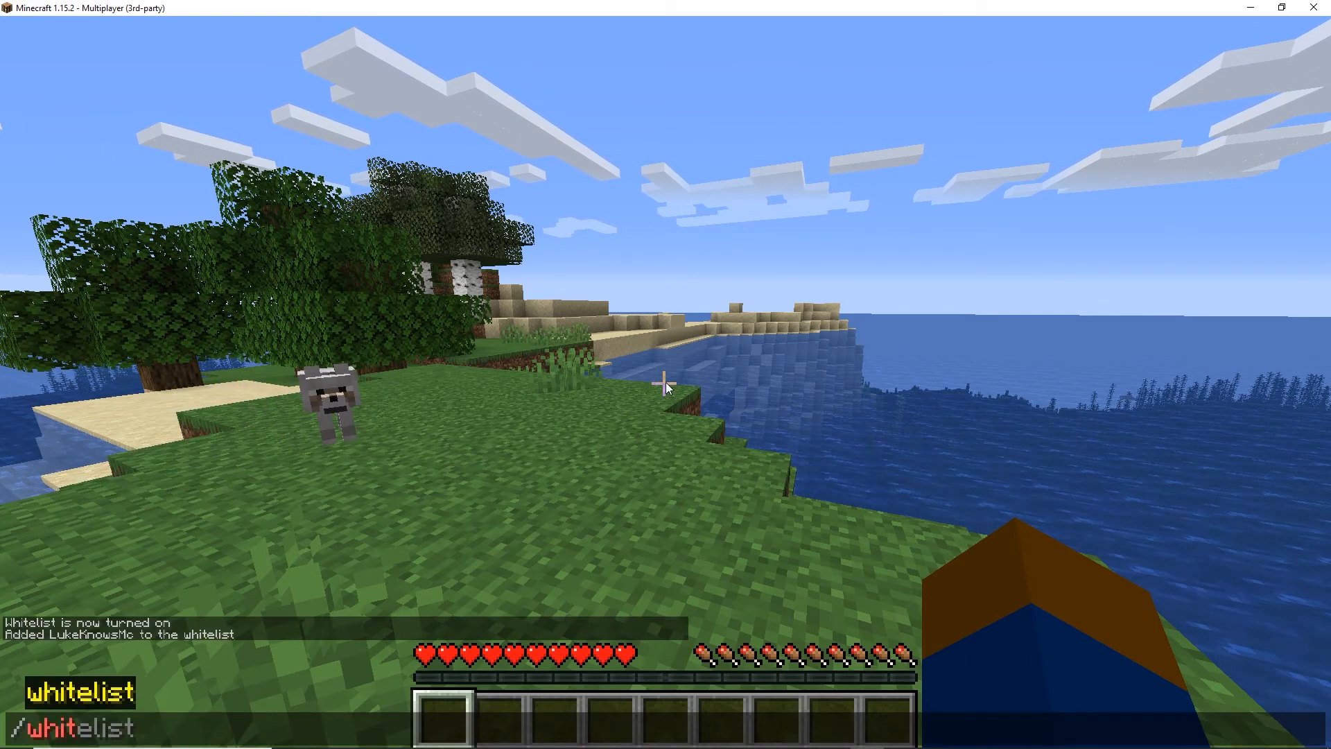
text(ist add )
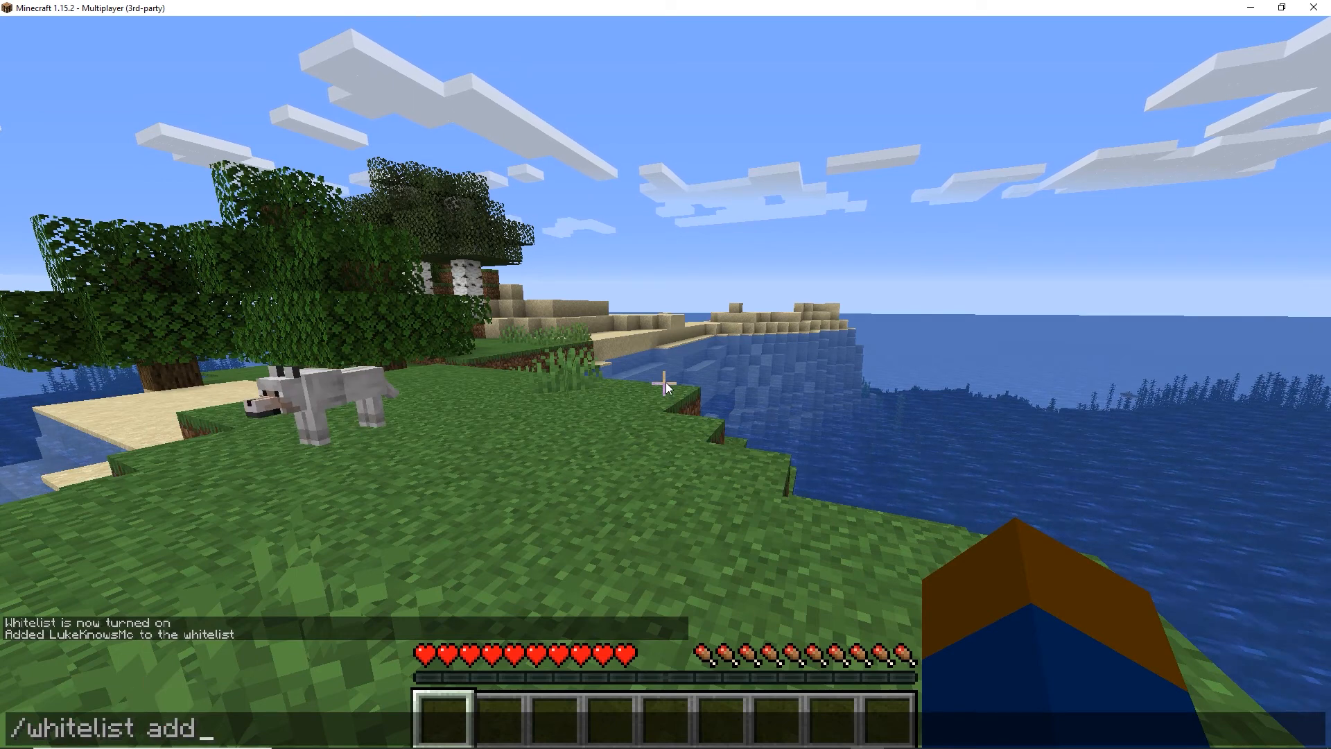
text(TomB)
text(ouch)
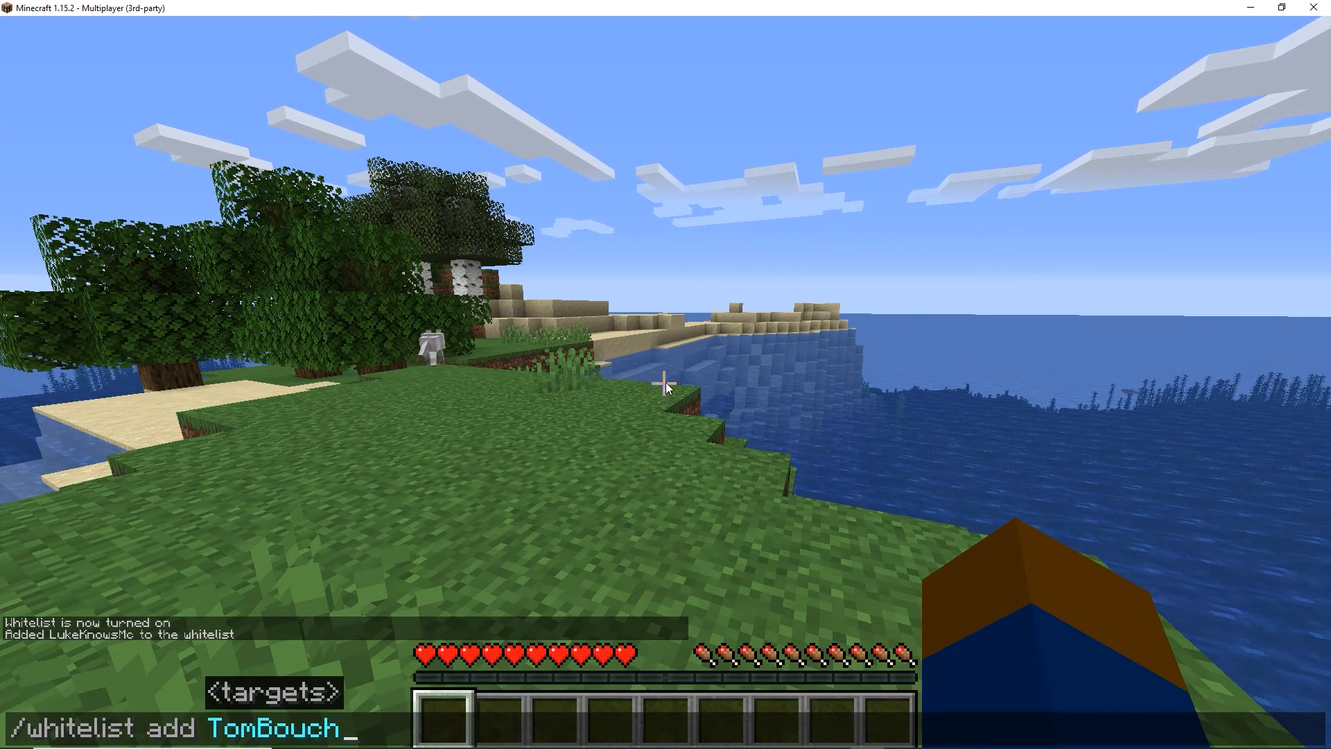
key(Return)
text(/whitelist add RandomPerson)
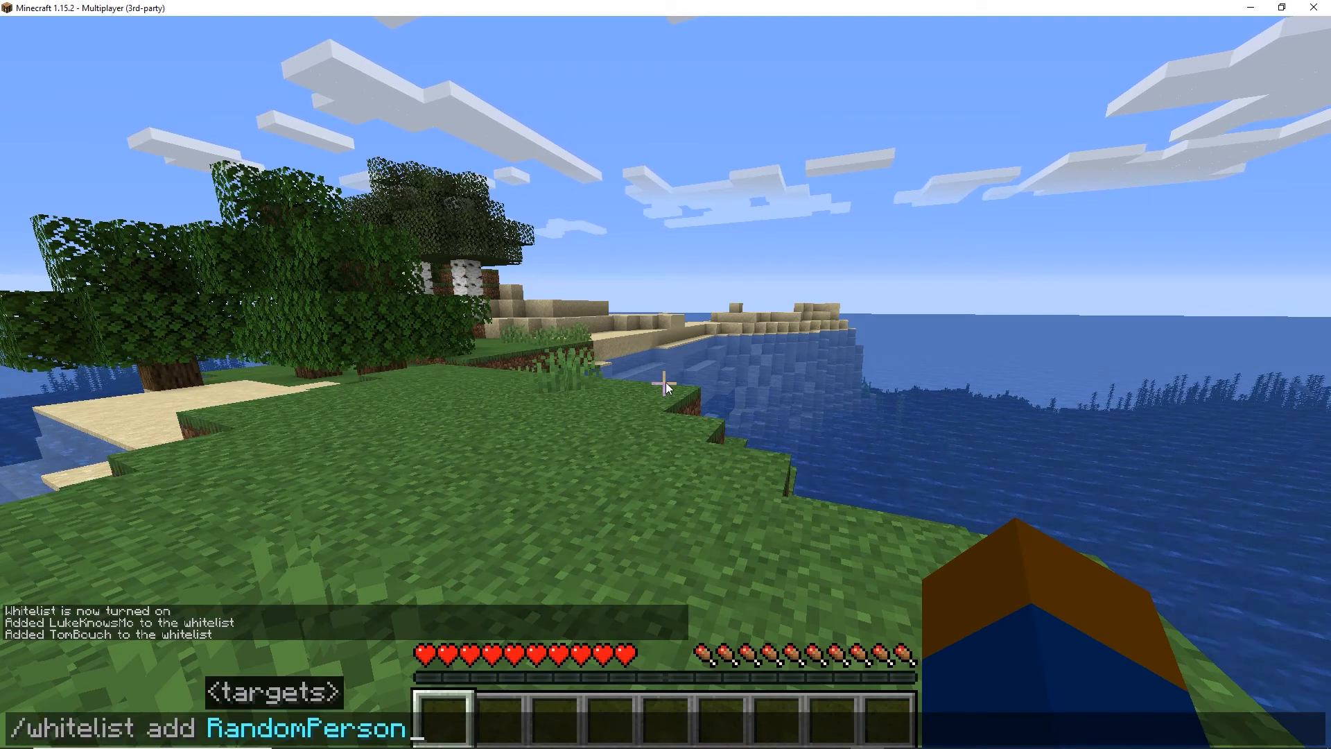
key(Return)
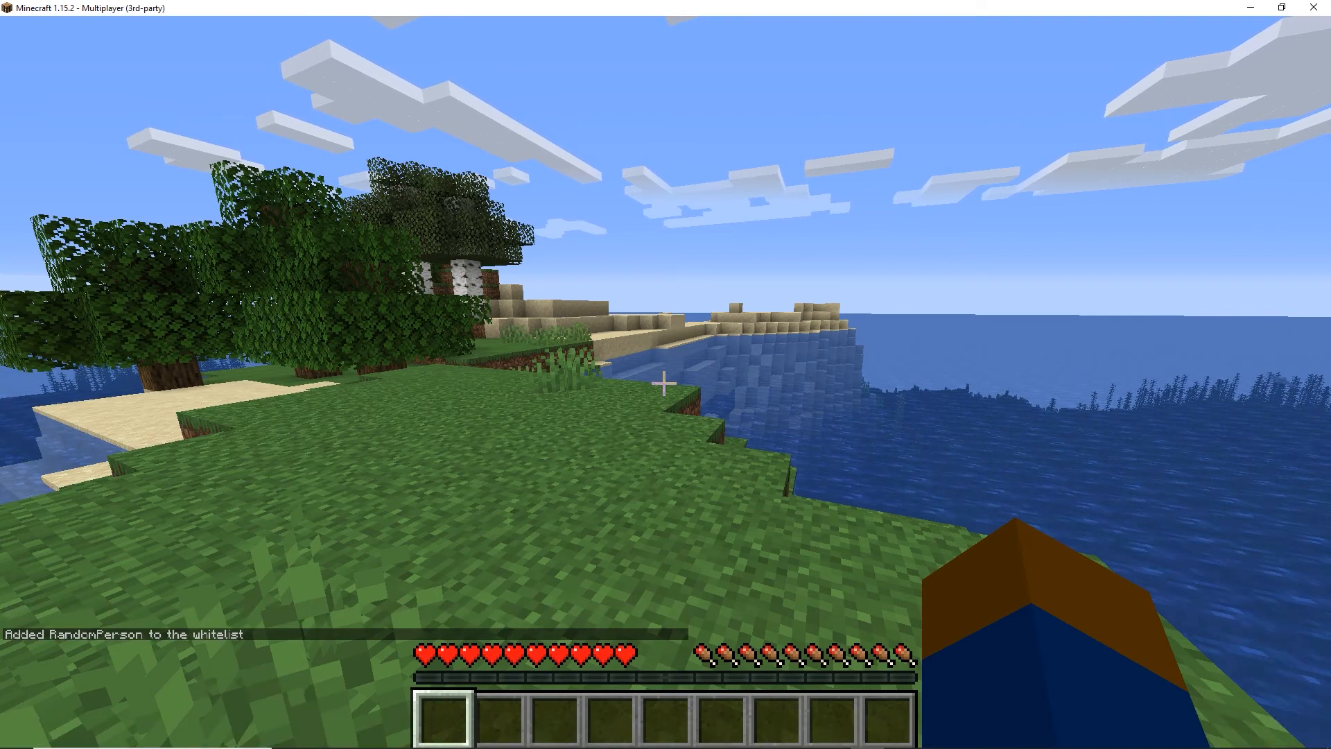
text(/whi)
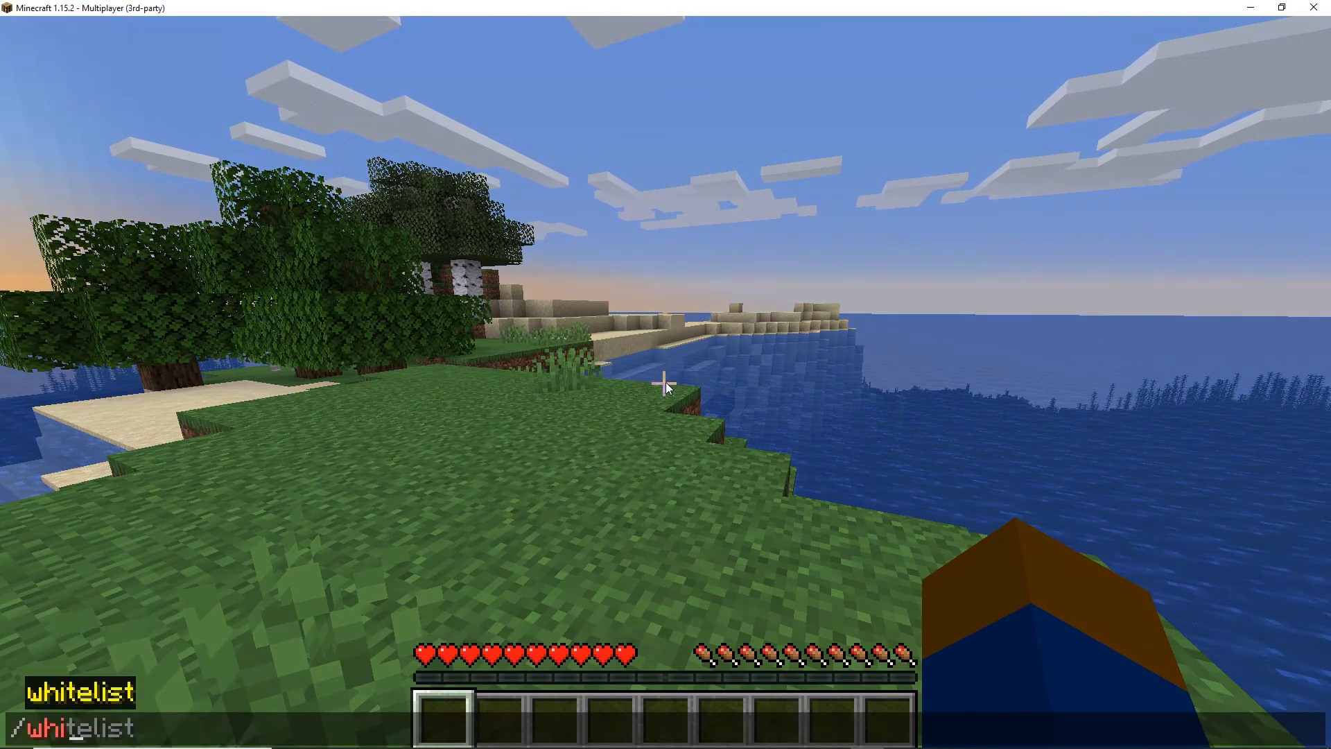
text(telist list)
key(Return)
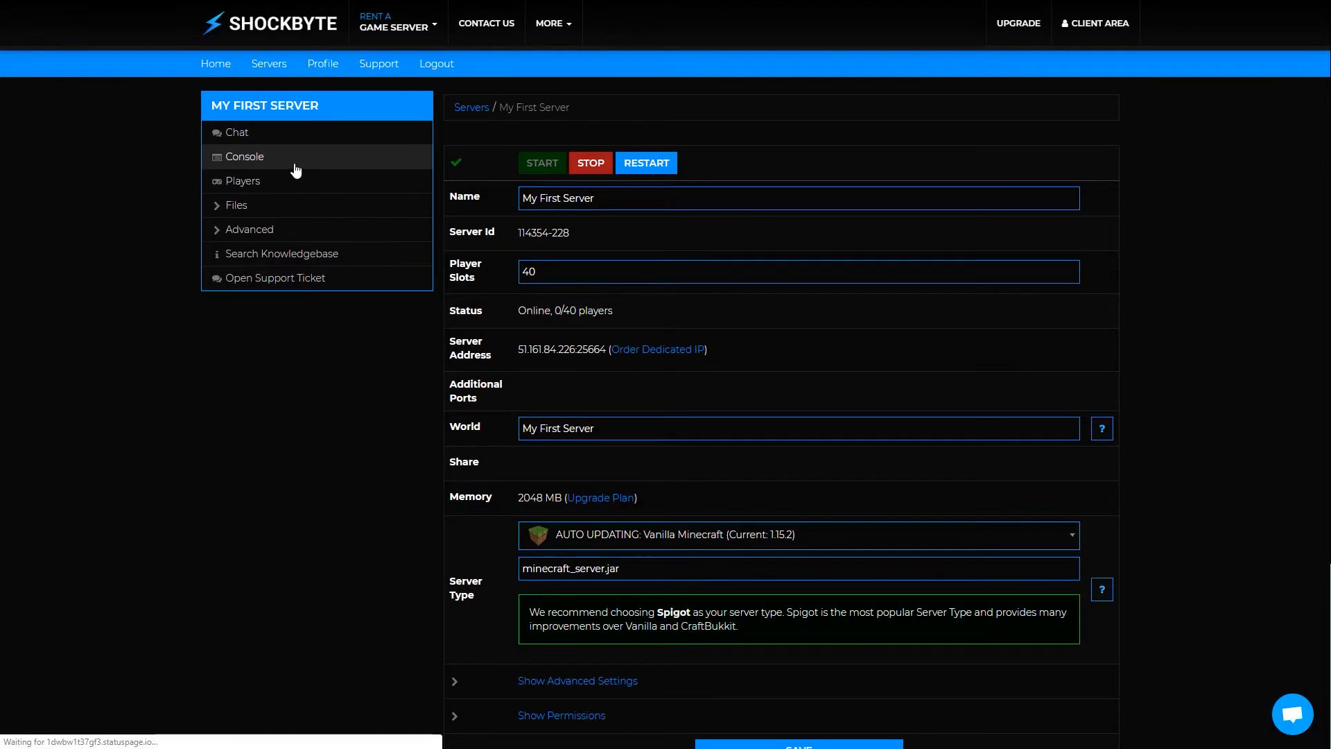
Step: Send a whitelist remove command from the server console to drop one player
click(291, 158)
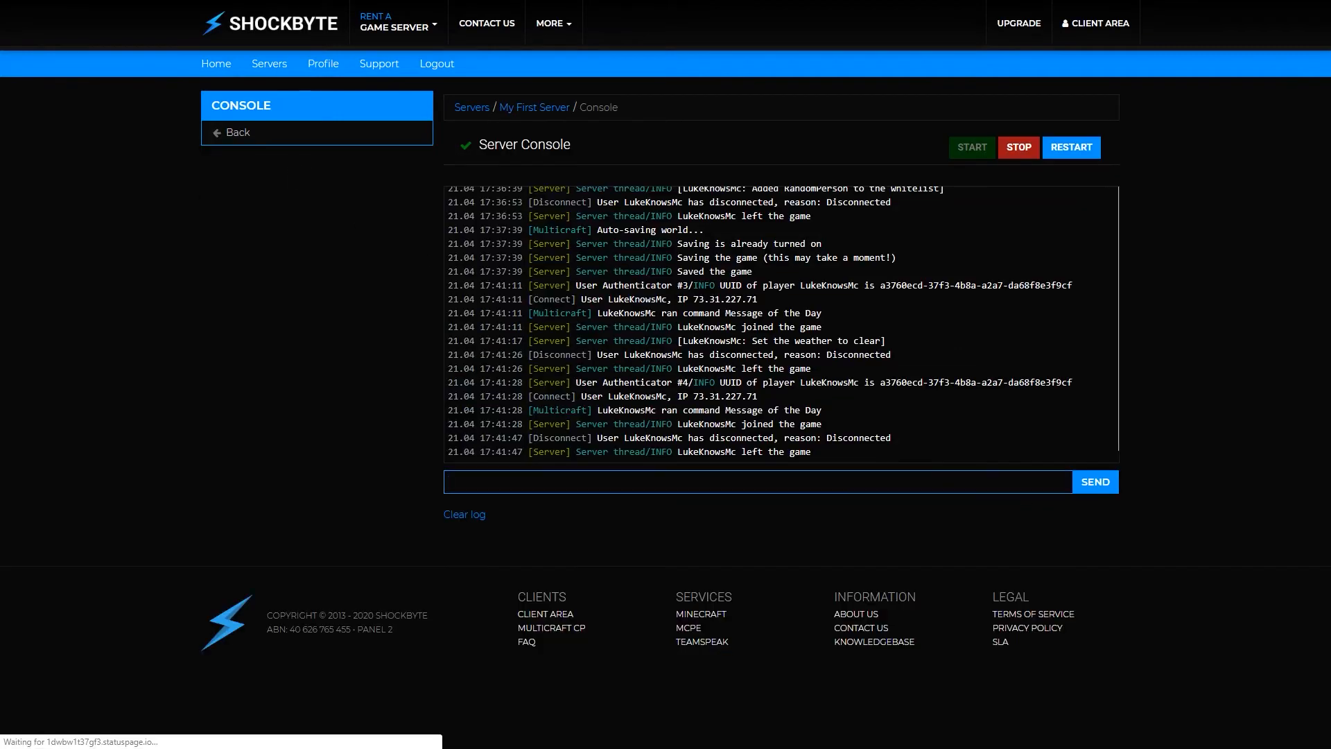
text(whitelist remove RandomPerson)
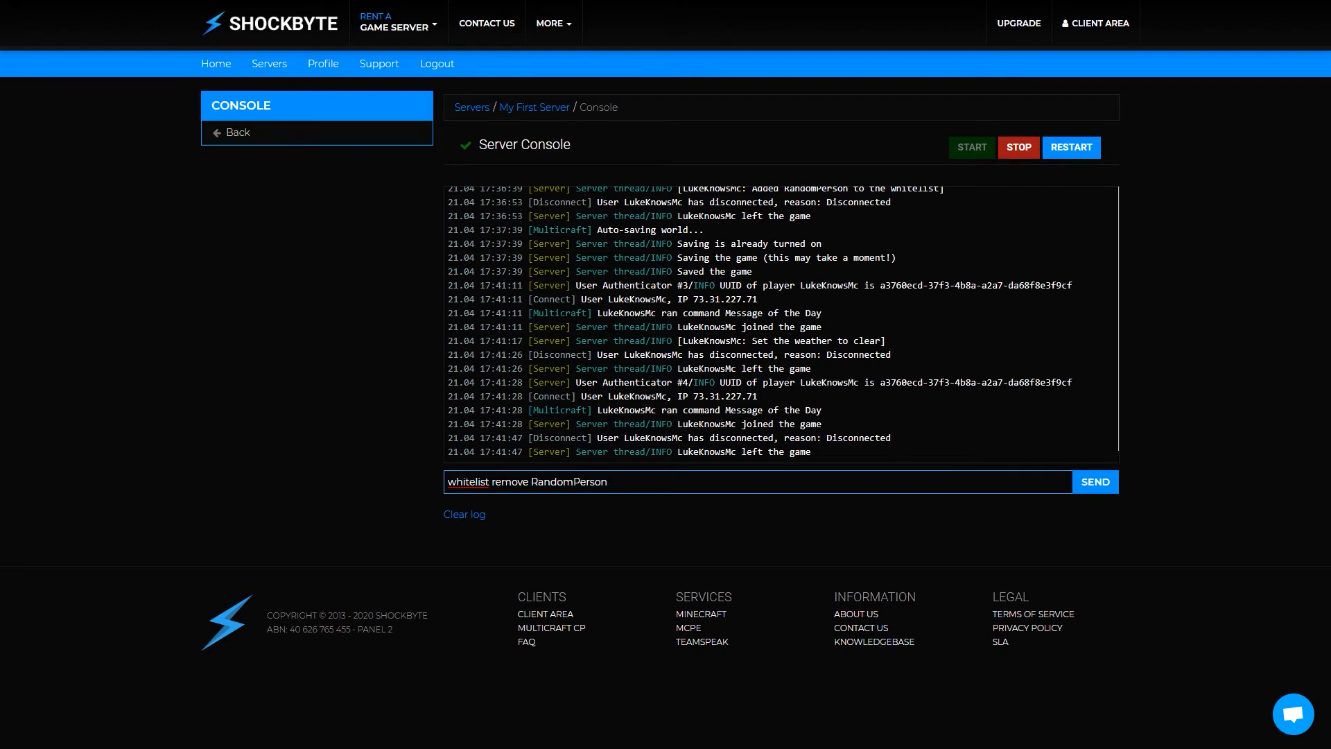
click(1097, 483)
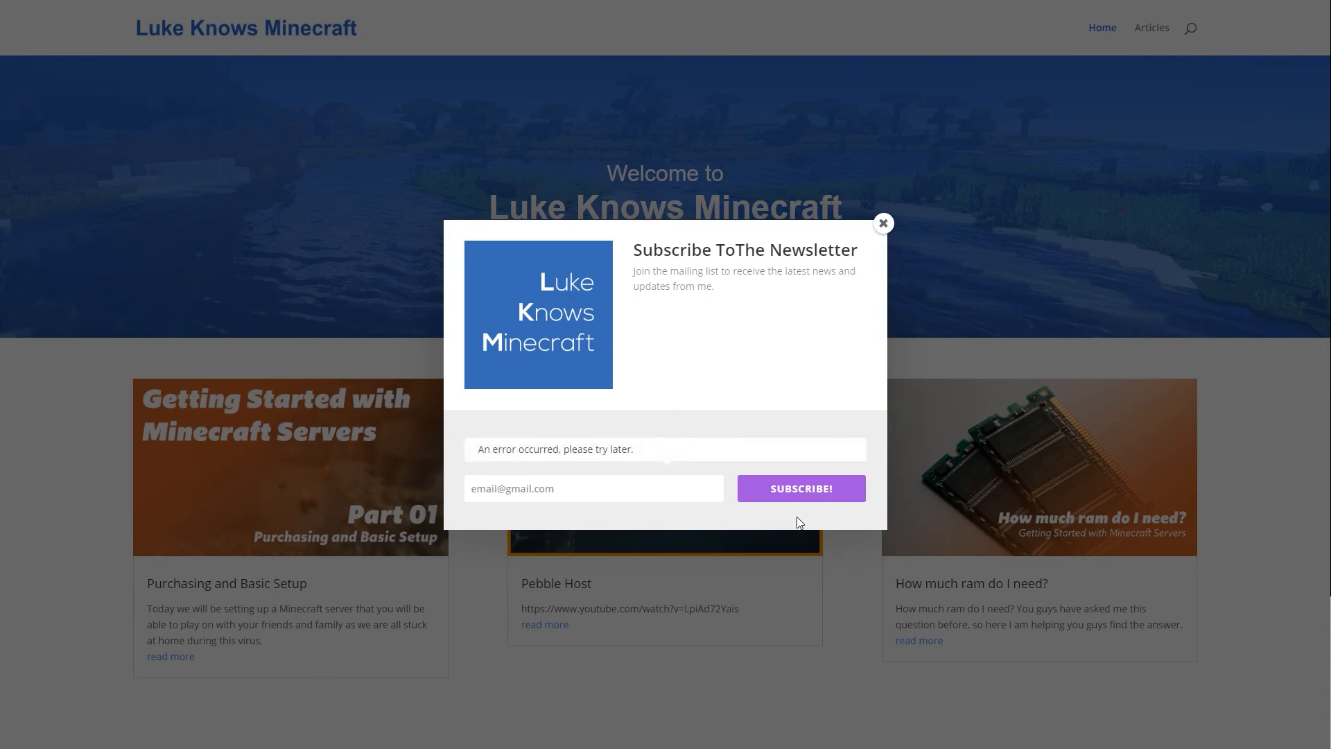
Step: Dismiss the Subscribe popup and scroll down to the homepage article cards
click(883, 224)
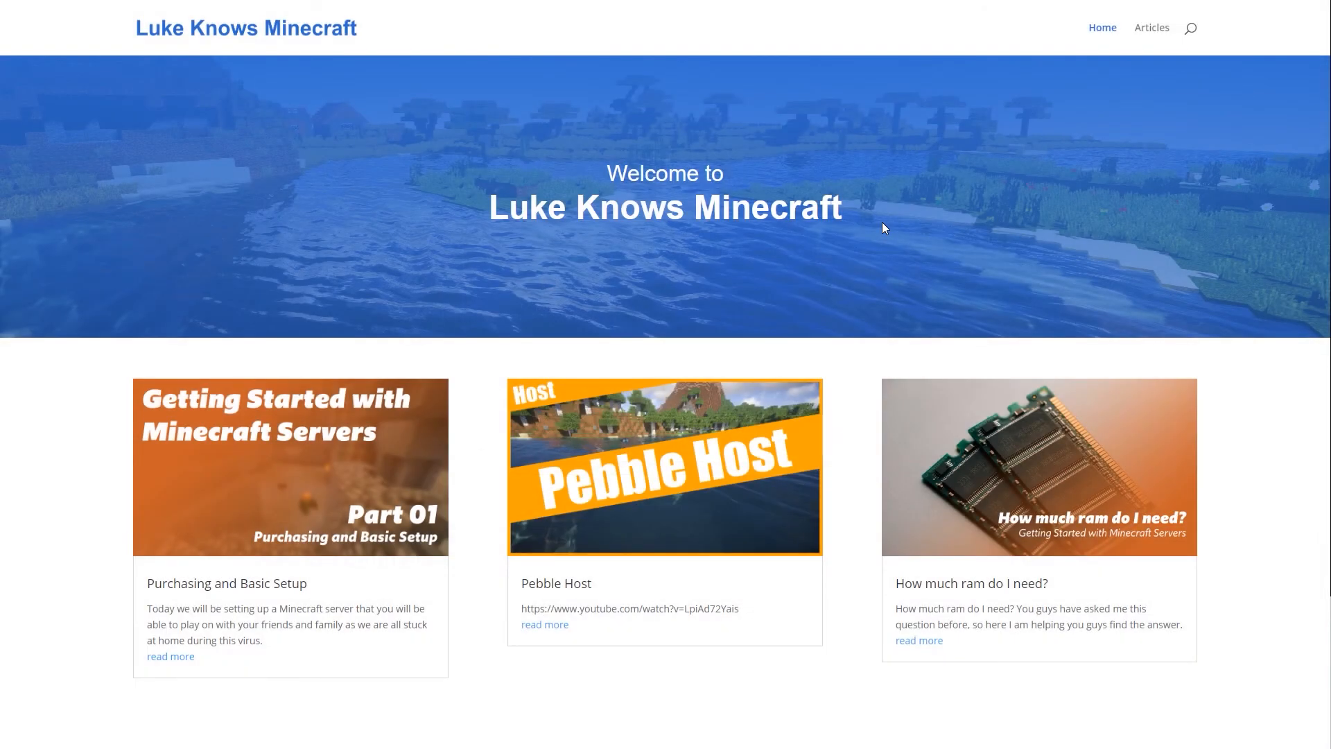
scroll(882, 228, down, 3)
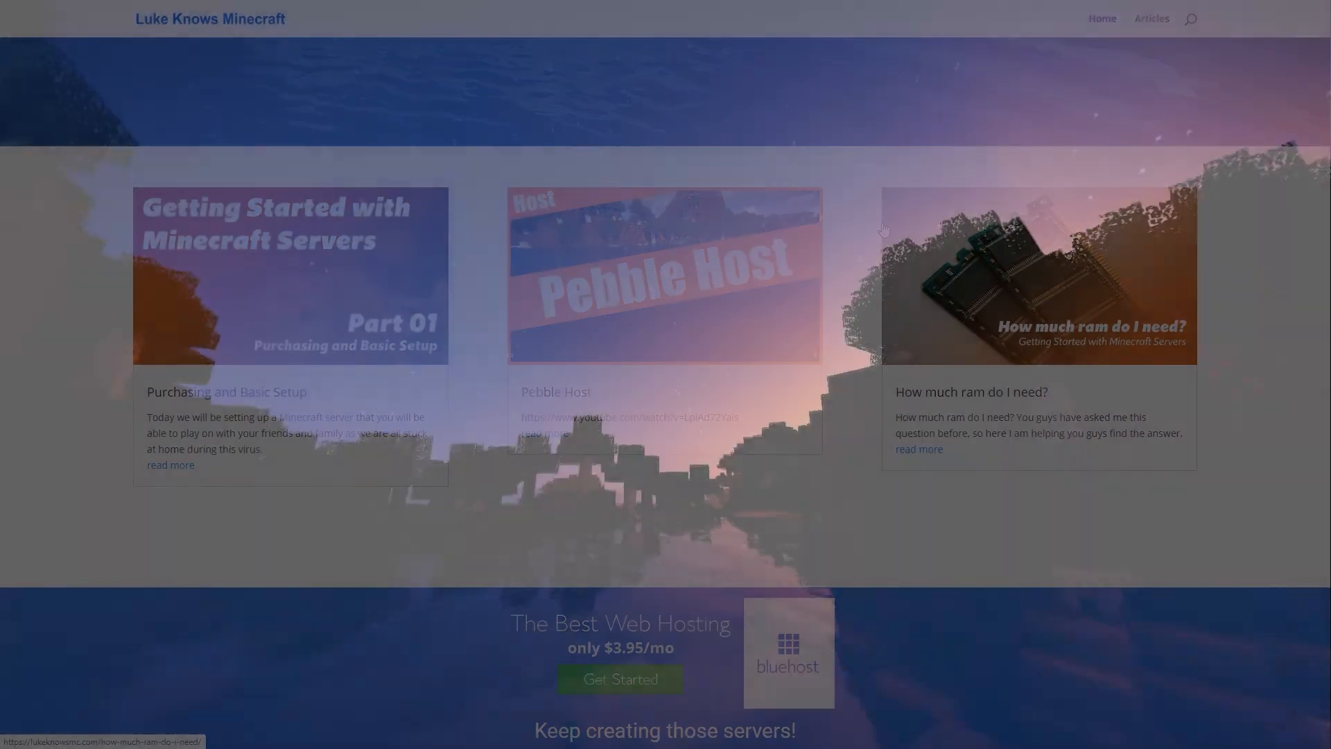